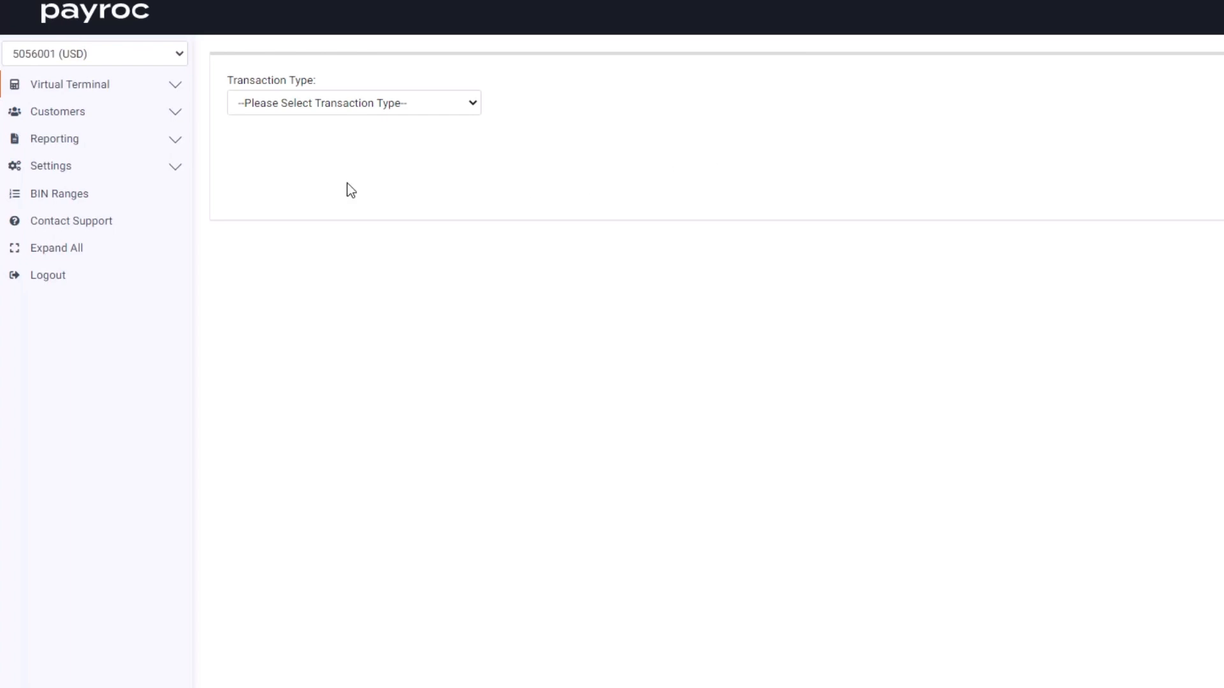
Step: Open the form for creating a new stored subscription among the customer features
{"action": "left_click", "coordinate": [138, 113]}
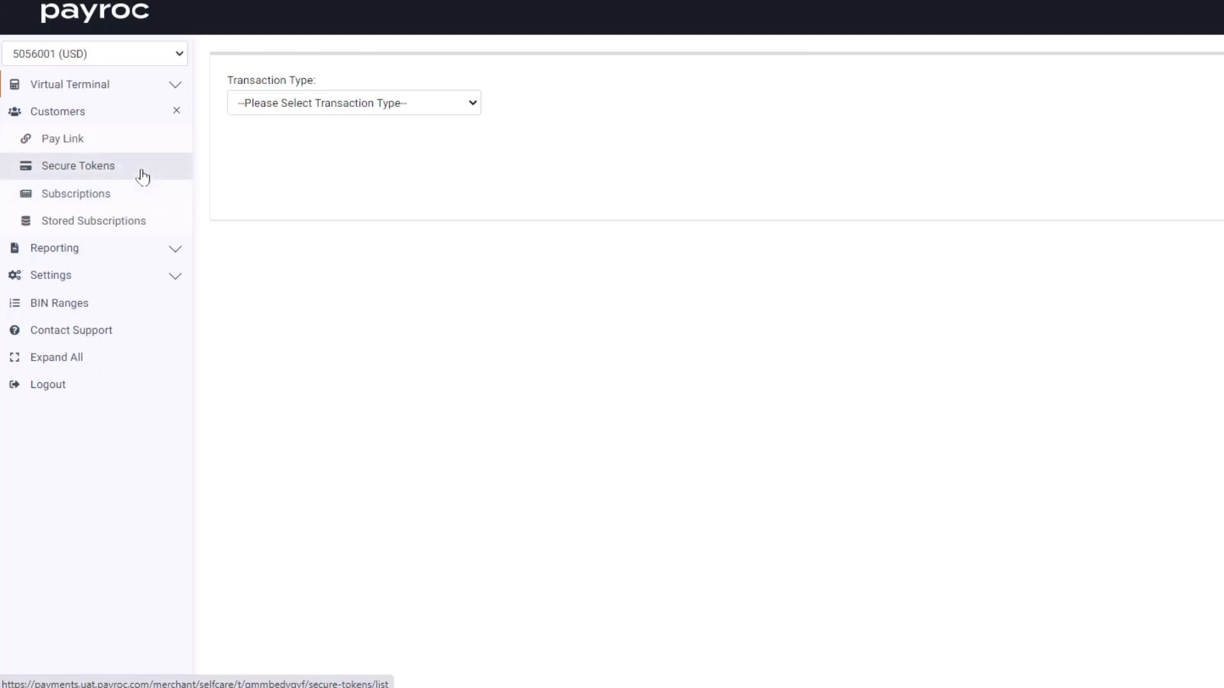
{"action": "left_click", "coordinate": [172, 230]}
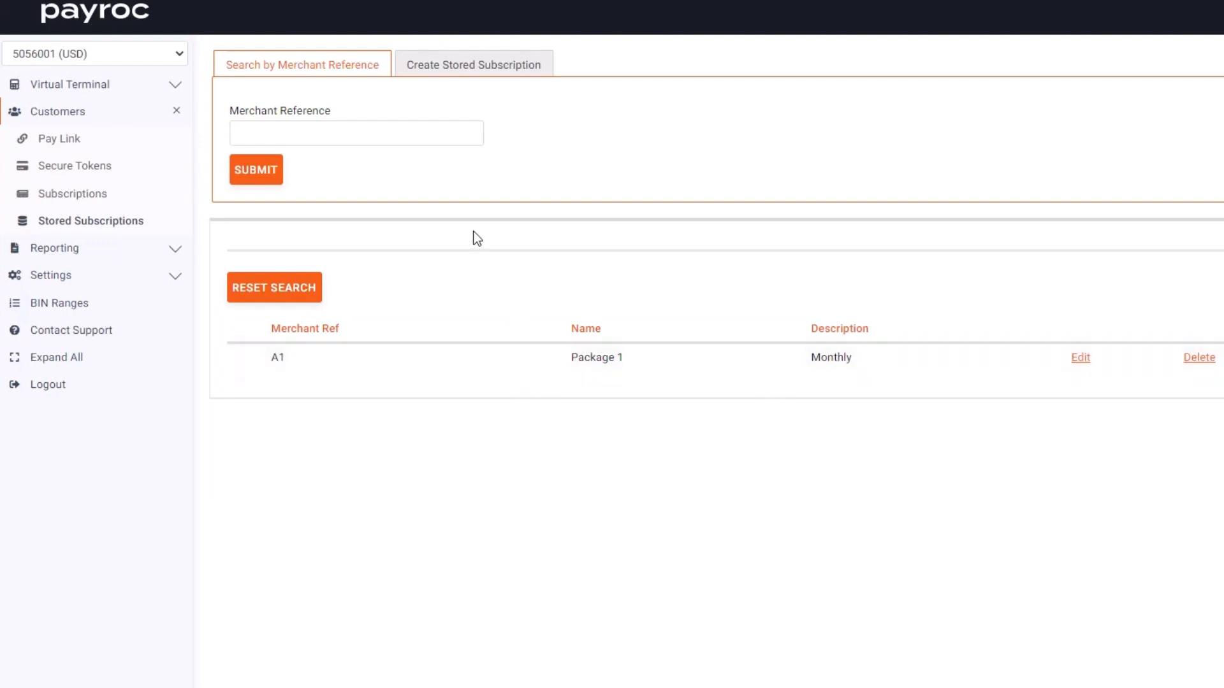
{"action": "left_click", "coordinate": [401, 62]}
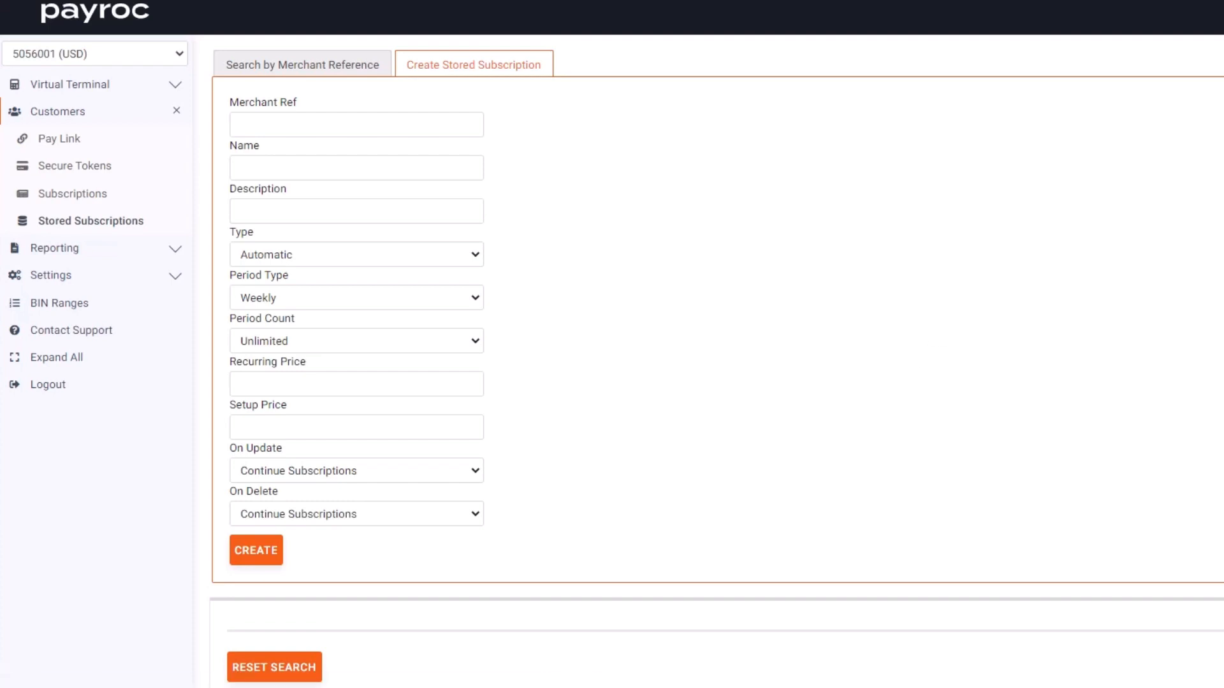
Step: Enter A3 as the stored subscription's merchant reference and Membership as its name
{"action": "left_click", "coordinate": [348, 121]}
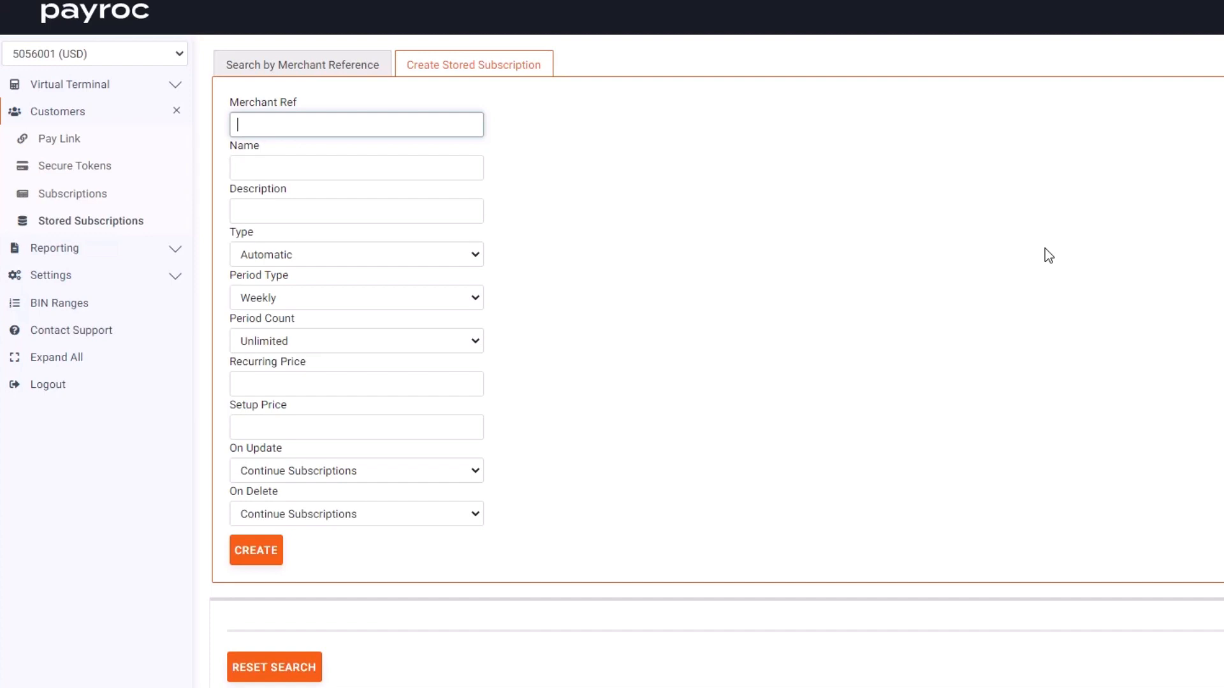
{"action": "type", "text": "A3"}
{"action": "left_click", "coordinate": [337, 167]}
{"action": "type", "text": "Membership"}
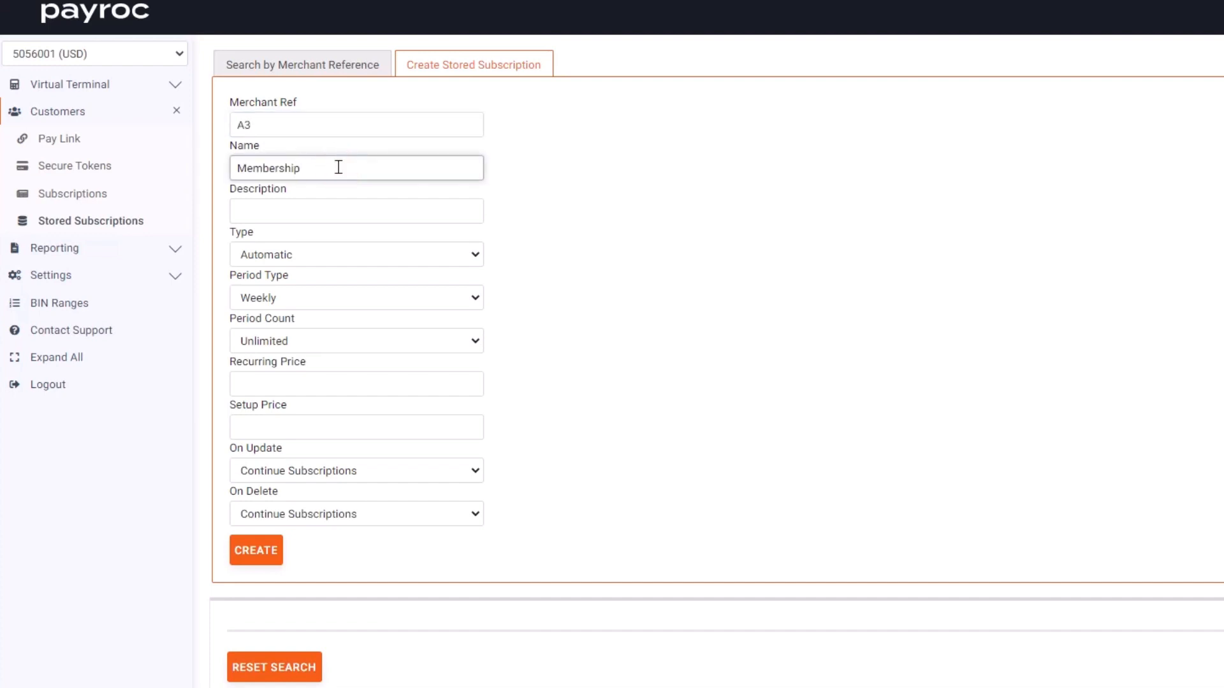
{"action": "left_click", "coordinate": [355, 203]}
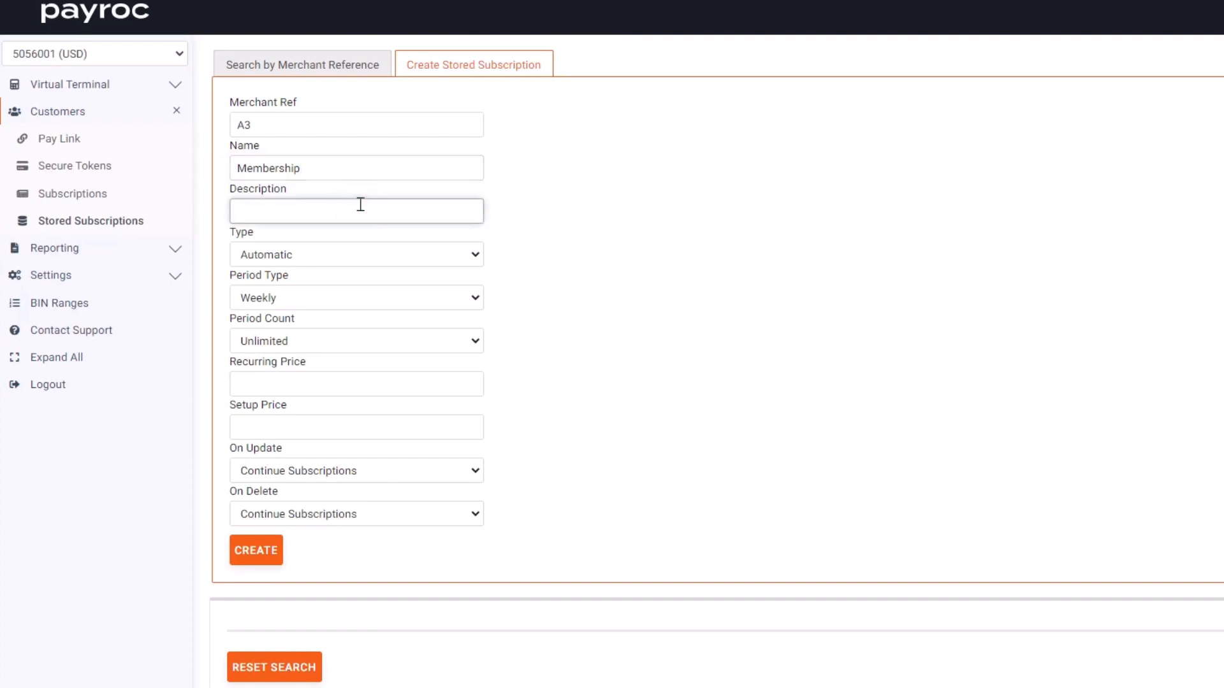
Step: Try the Automatic (without amounts) type for the stored subscription and examine the other type options
{"action": "left_click", "coordinate": [465, 254]}
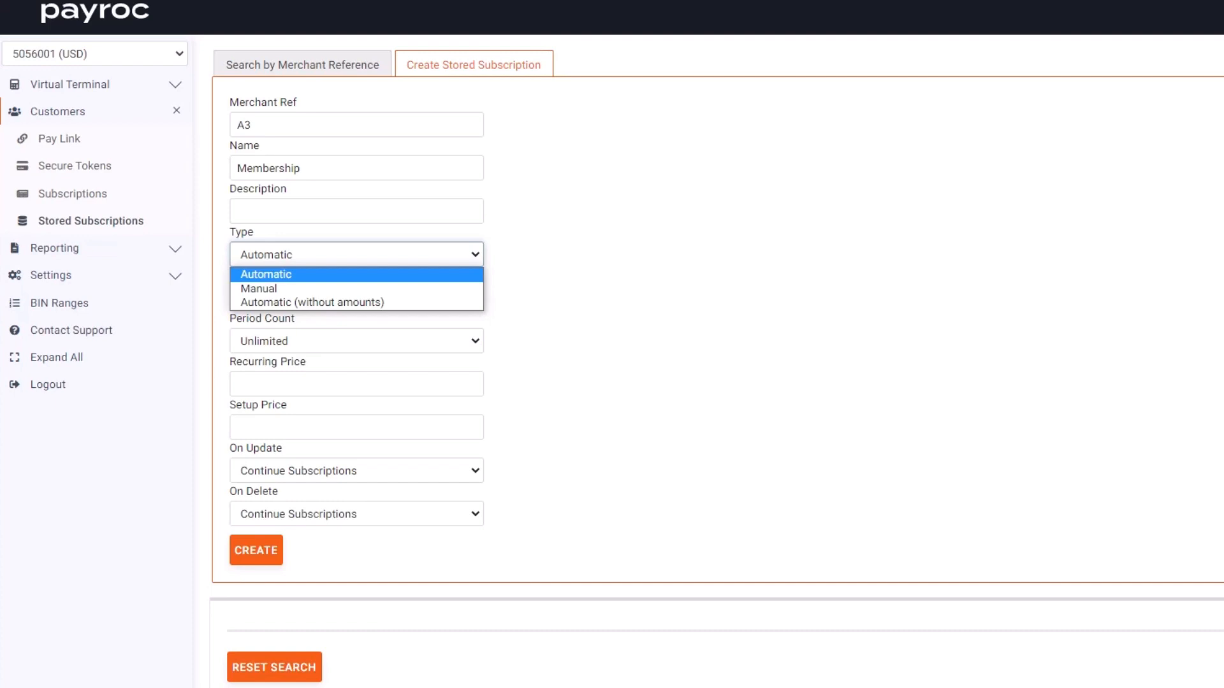
{"action": "left_click", "coordinate": [327, 275]}
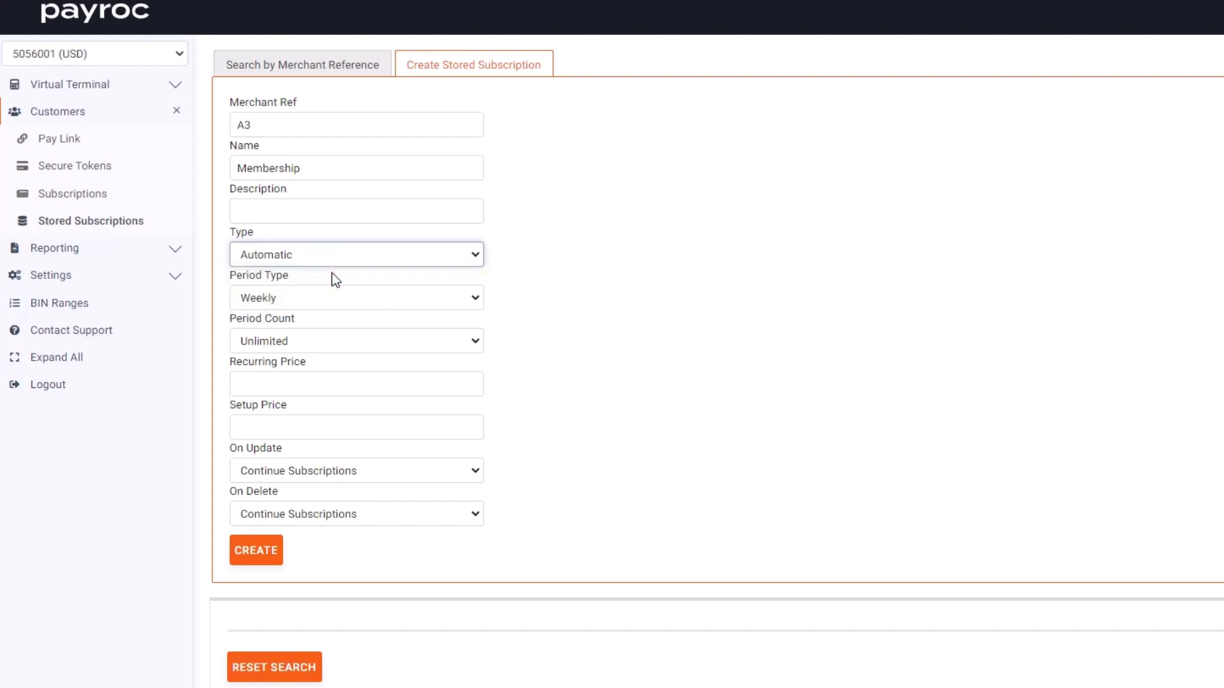
{"action": "left_click", "coordinate": [274, 274]}
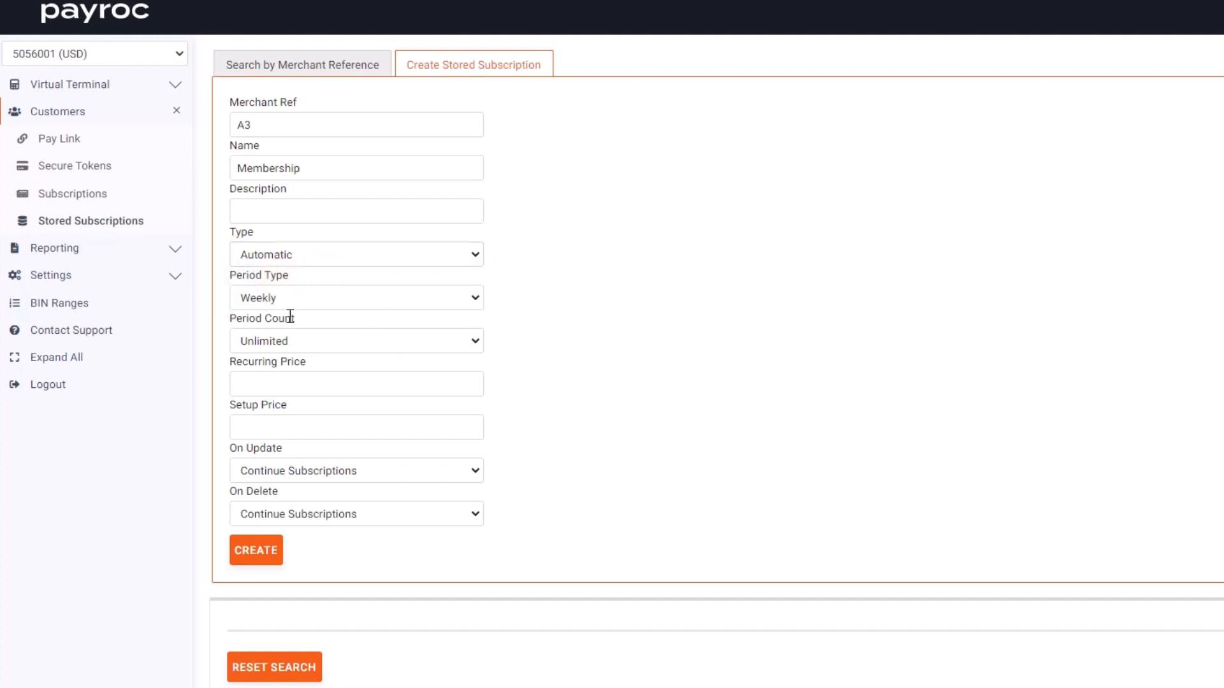
{"action": "left_click", "coordinate": [300, 363]}
{"action": "left_click", "coordinate": [318, 258]}
{"action": "left_click", "coordinate": [367, 304]}
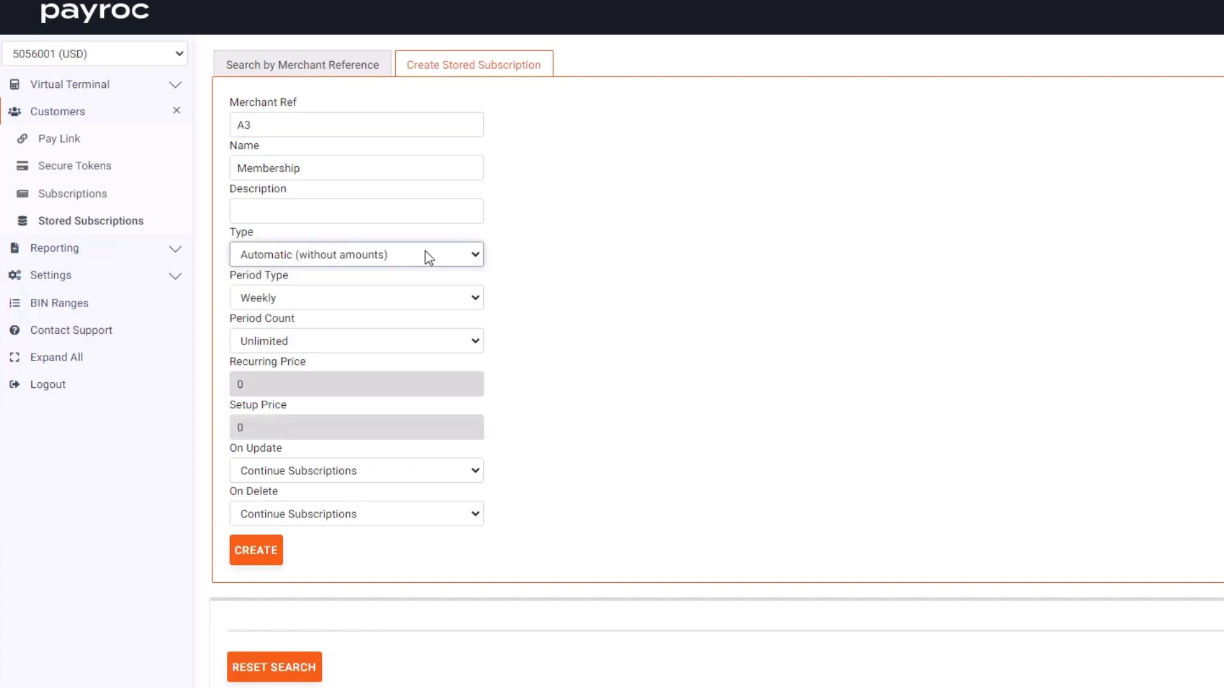
{"action": "left_click", "coordinate": [267, 383]}
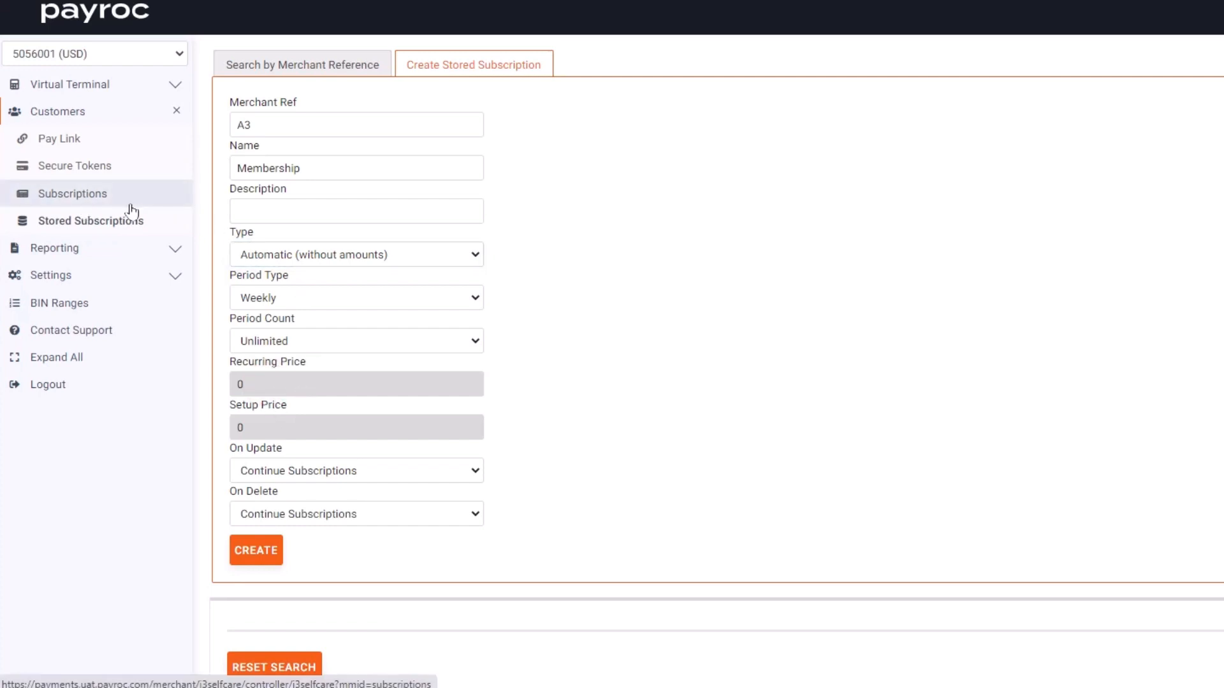
{"action": "left_click", "coordinate": [275, 385]}
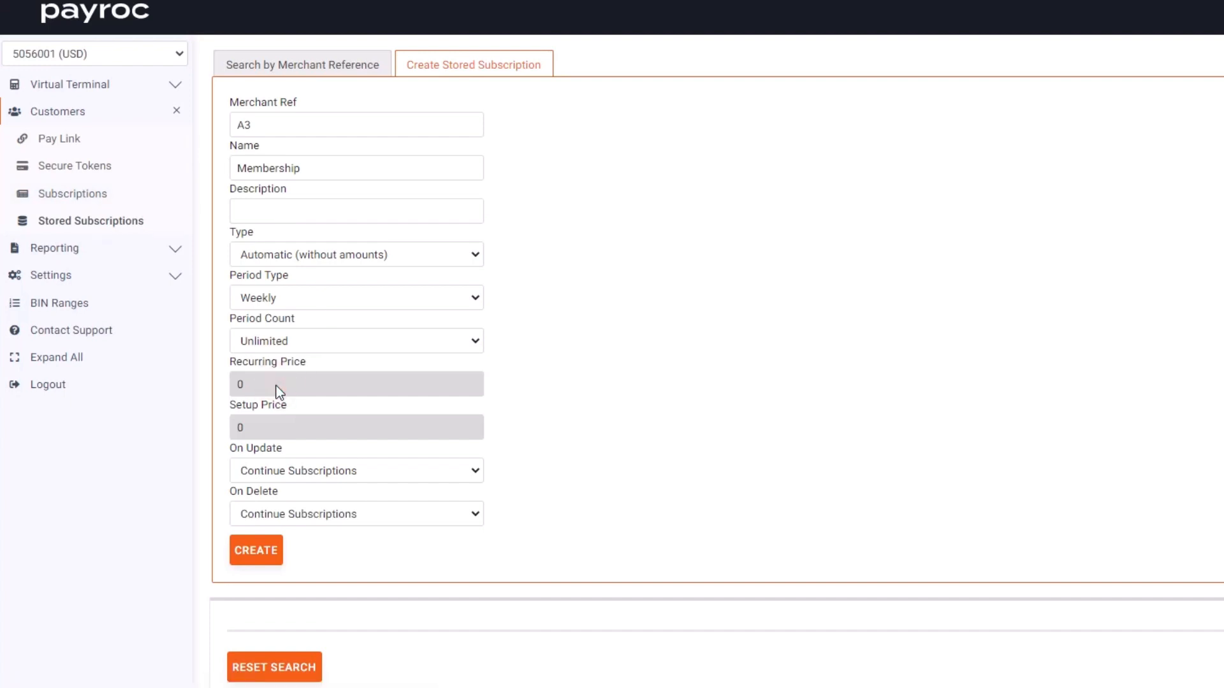
{"action": "left_click", "coordinate": [411, 259]}
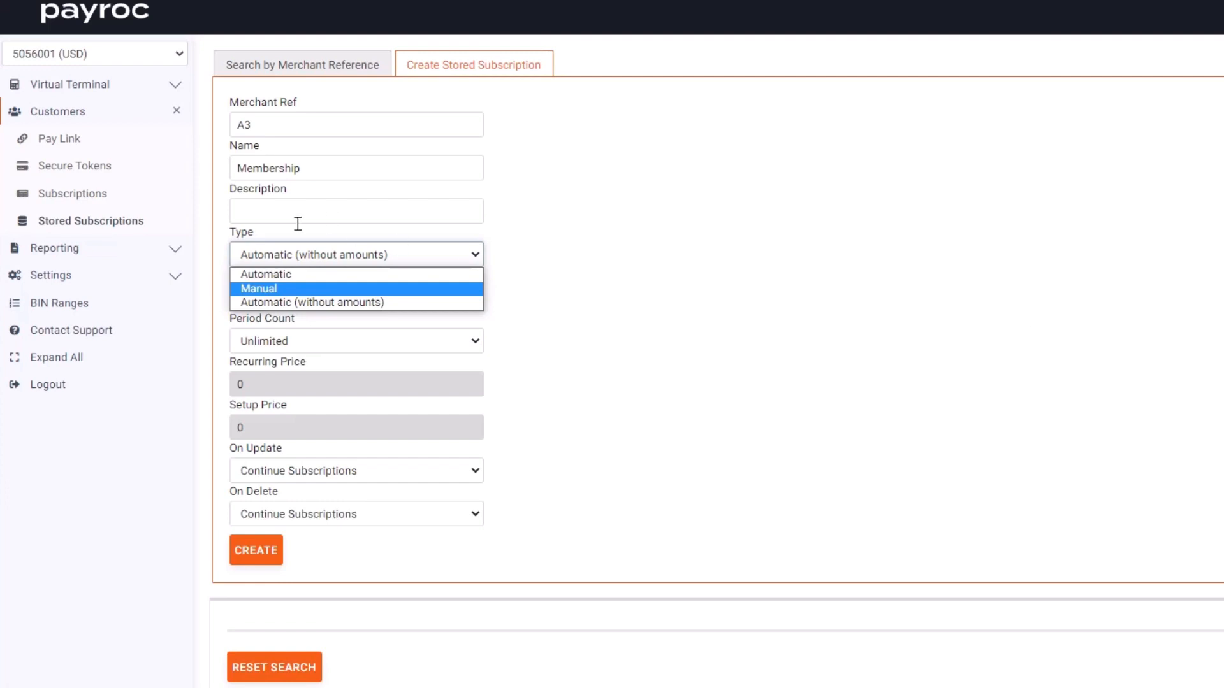
{"action": "left_click", "coordinate": [90, 83]}
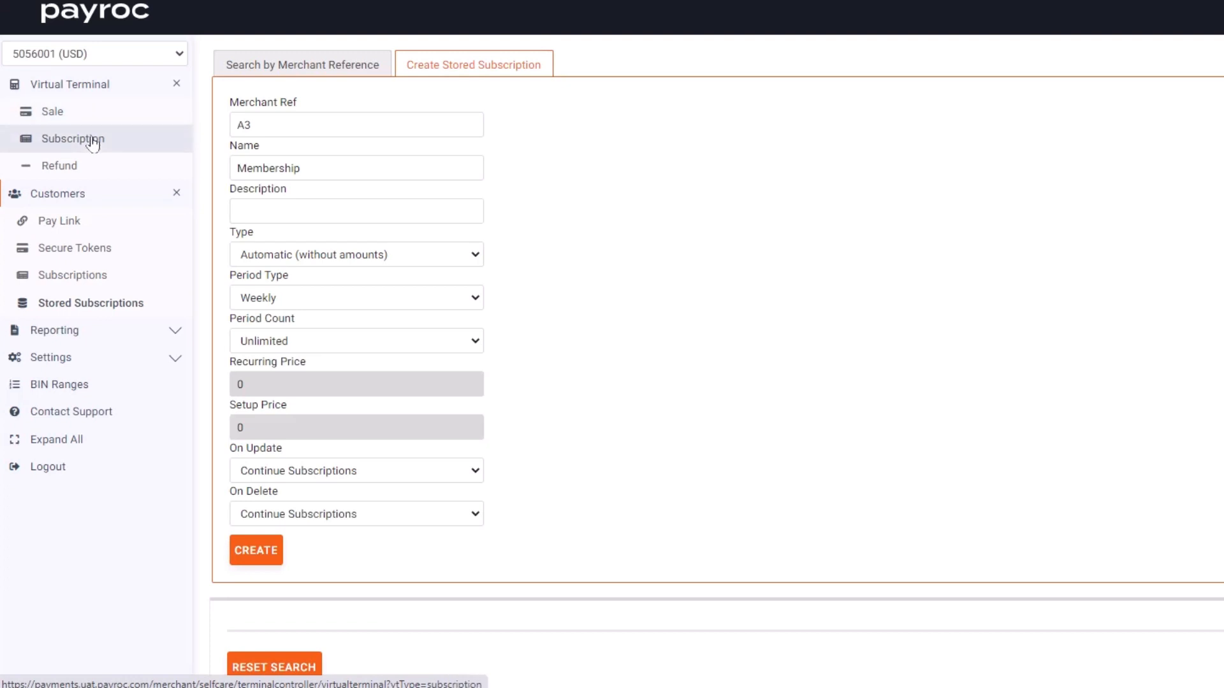
Step: Set the stored subscription's type to Automatic and its period type to Monthly
{"action": "left_click", "coordinate": [307, 258]}
{"action": "left_click", "coordinate": [304, 275]}
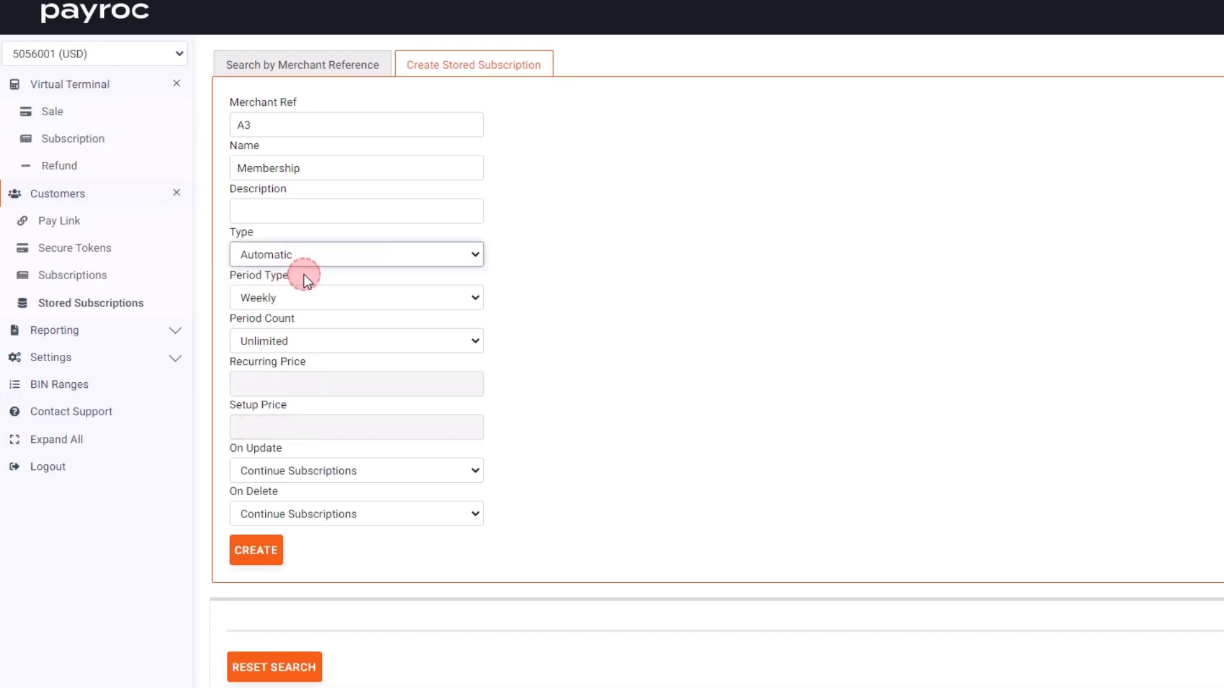
{"action": "left_click", "coordinate": [323, 300]}
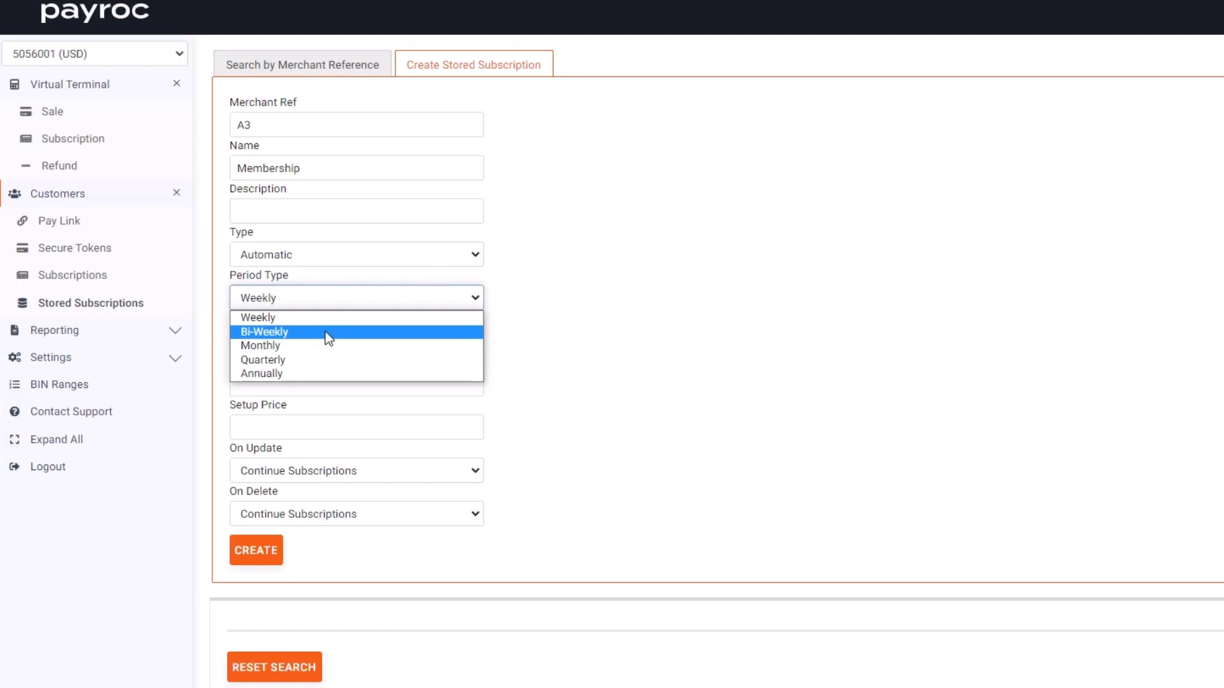
{"action": "left_click", "coordinate": [284, 348]}
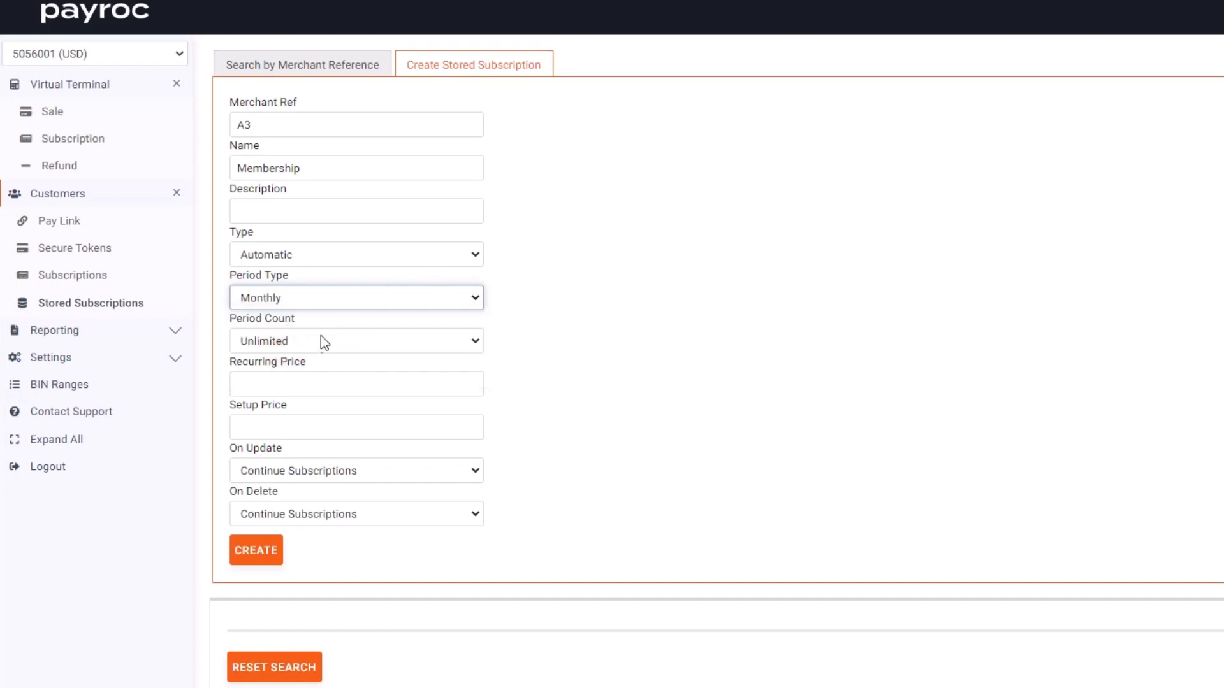
Step: Try a Limited period count of 10 and return the period count to Unlimited
{"action": "left_click", "coordinate": [309, 348]}
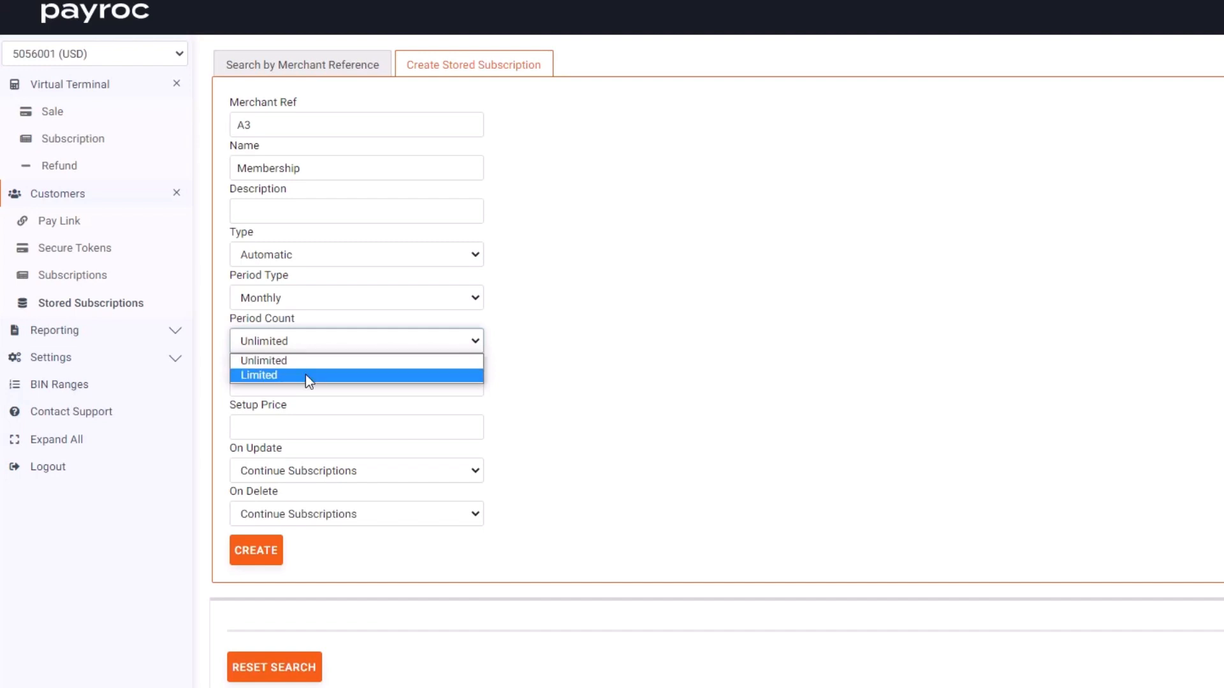
{"action": "left_click", "coordinate": [305, 374]}
{"action": "left_click", "coordinate": [371, 369]}
{"action": "key", "text": "BackSpace"}
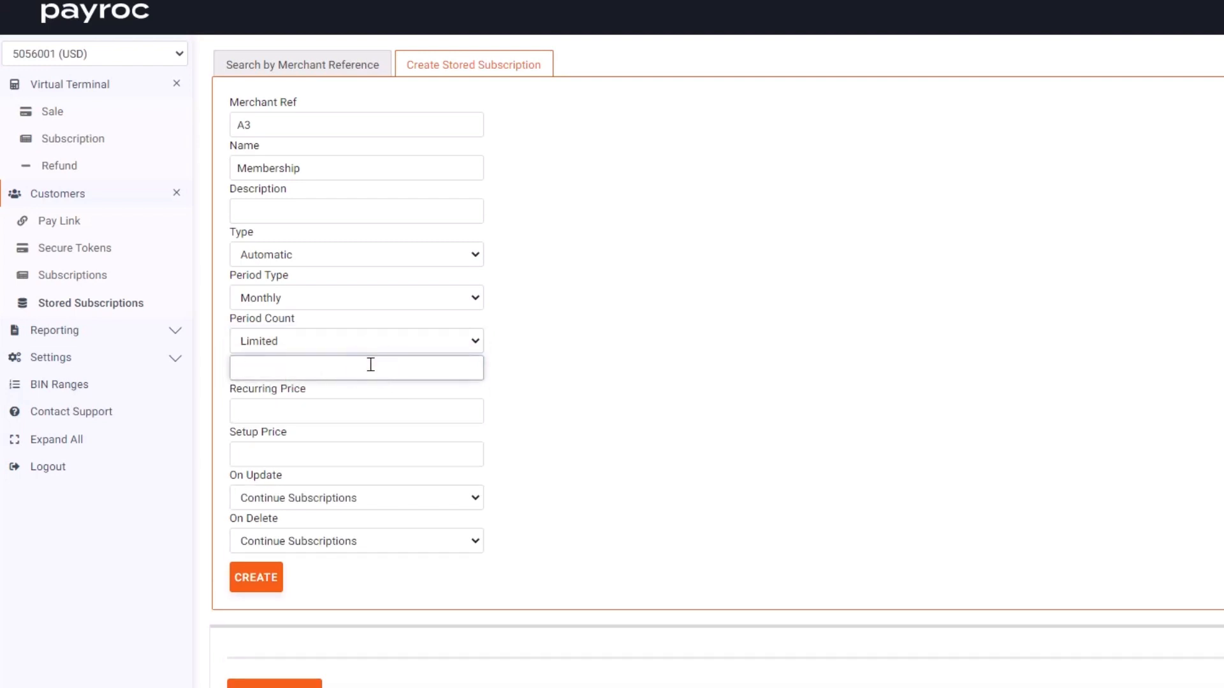
{"action": "type", "text": "10"}
{"action": "left_click", "coordinate": [274, 342]}
{"action": "left_click", "coordinate": [286, 357]}
Step: Set the recurring price to 50 and the setup price to 0
{"action": "left_click", "coordinate": [284, 386]}
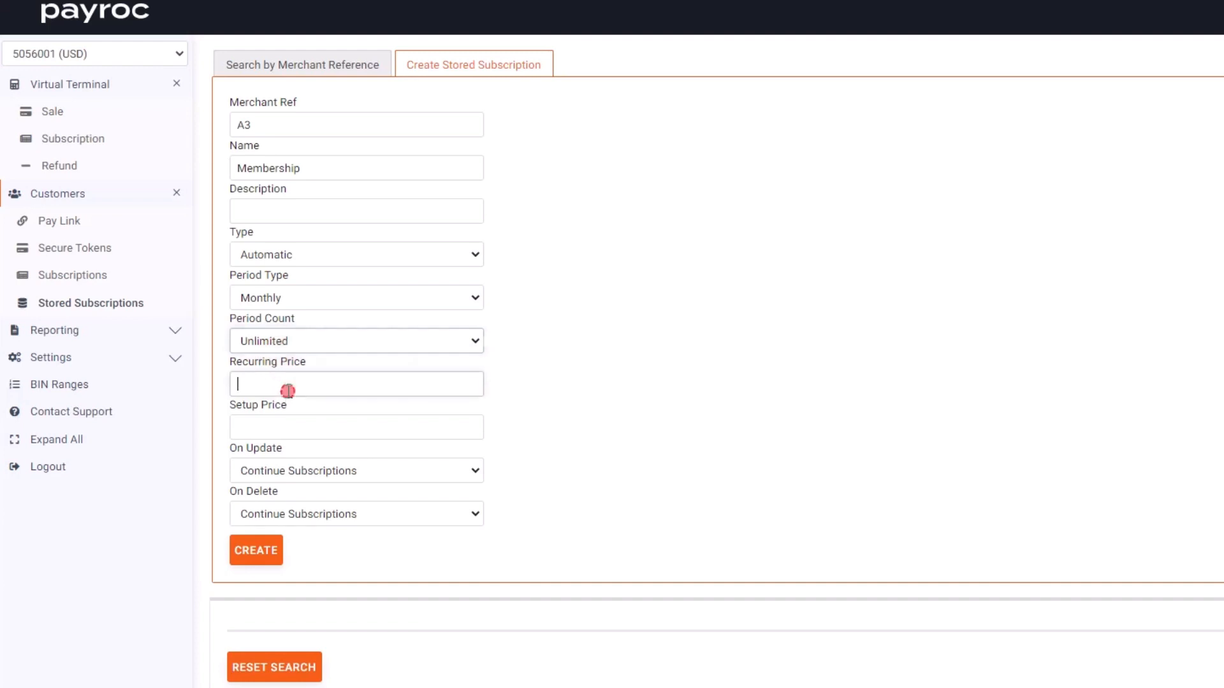
{"action": "type", "text": "50"}
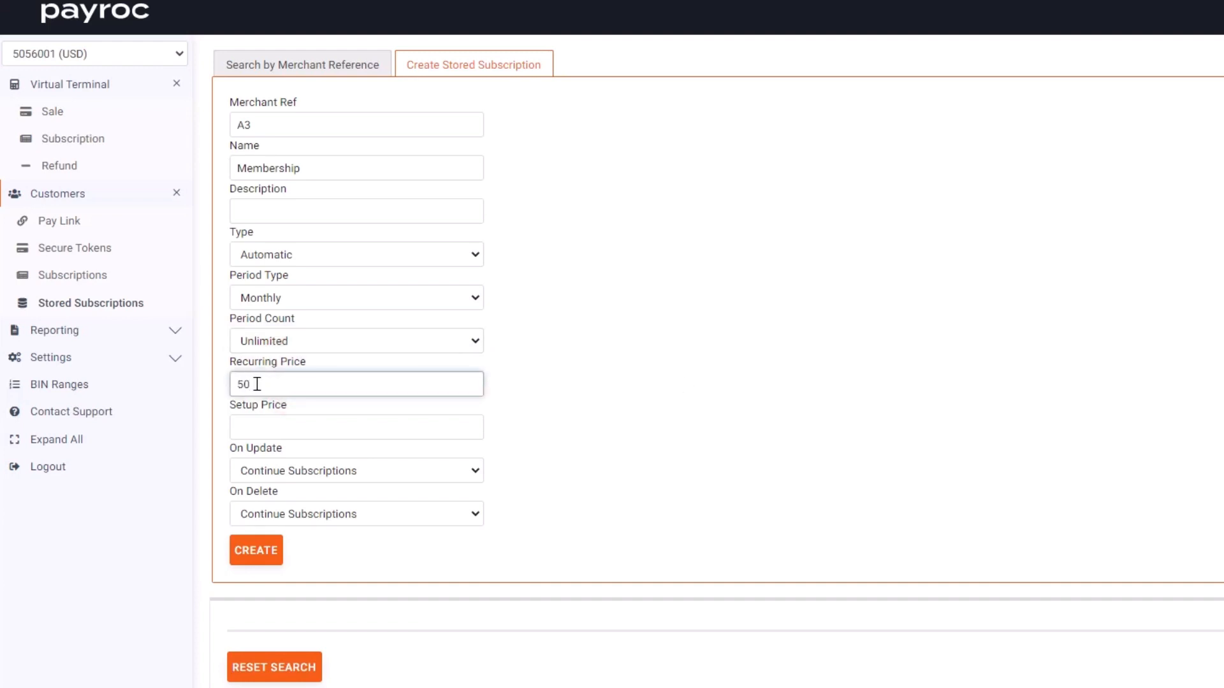
{"action": "left_click", "coordinate": [278, 427]}
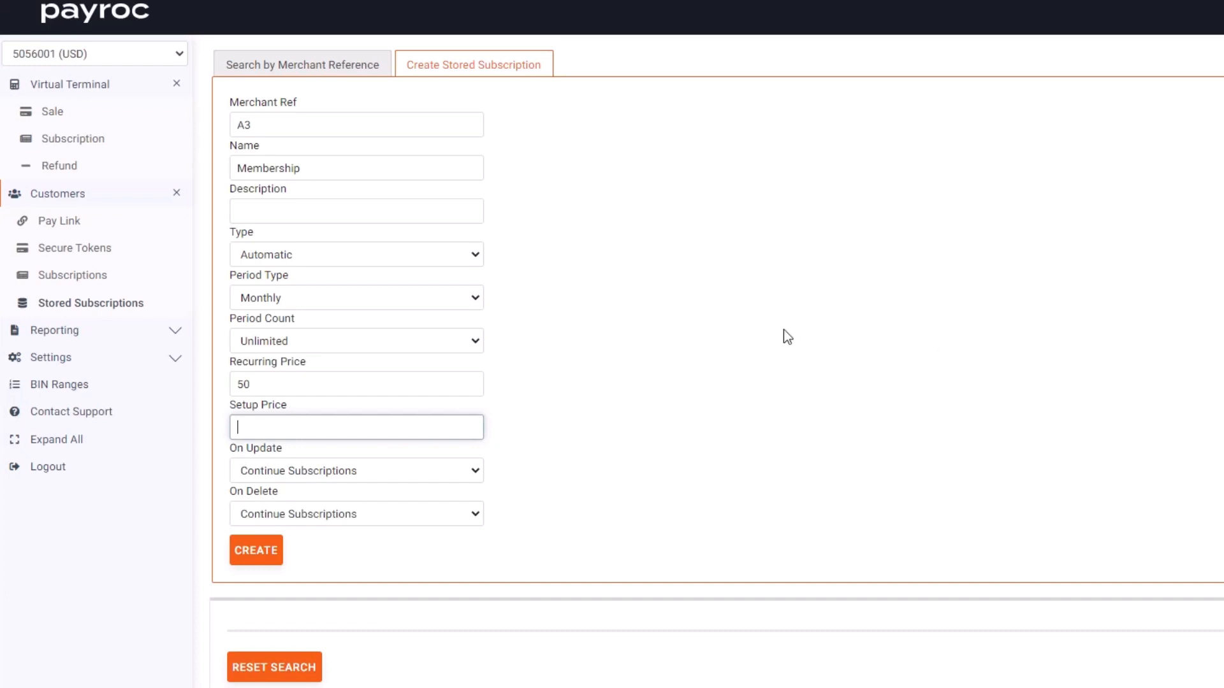
{"action": "left_click", "coordinate": [402, 430]}
{"action": "type", "text": "0"}
Step: Review the On Update and On Delete options, keep Continue Subscriptions for both, and create the stored subscription
{"action": "left_click", "coordinate": [348, 471]}
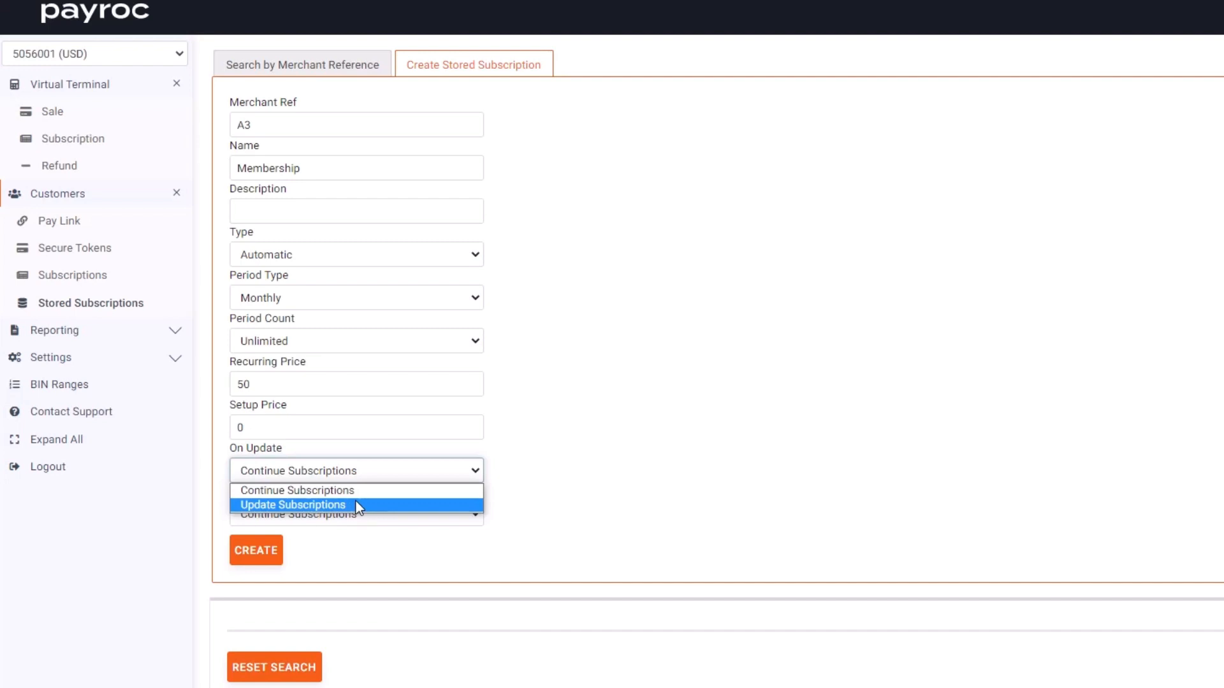
{"action": "left_click", "coordinate": [518, 492]}
{"action": "left_click", "coordinate": [391, 513]}
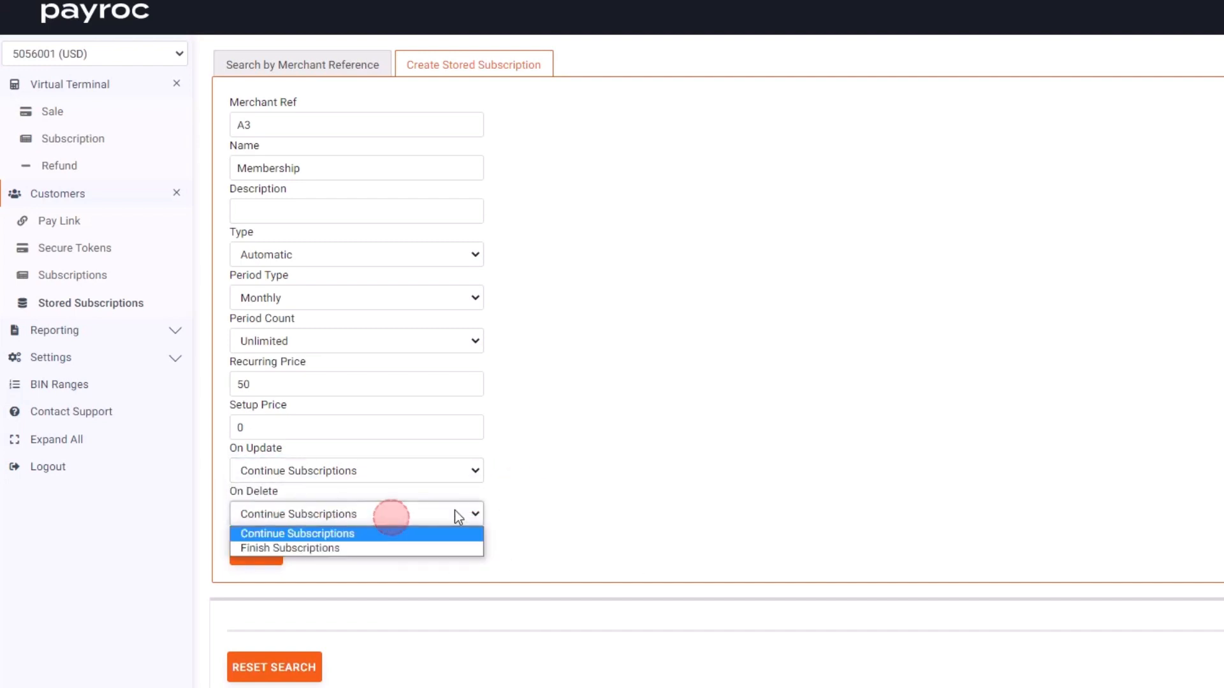
{"action": "scroll", "coordinate": [601, 503], "scroll_direction": "down", "scroll_amount": 2}
{"action": "left_click", "coordinate": [457, 418]}
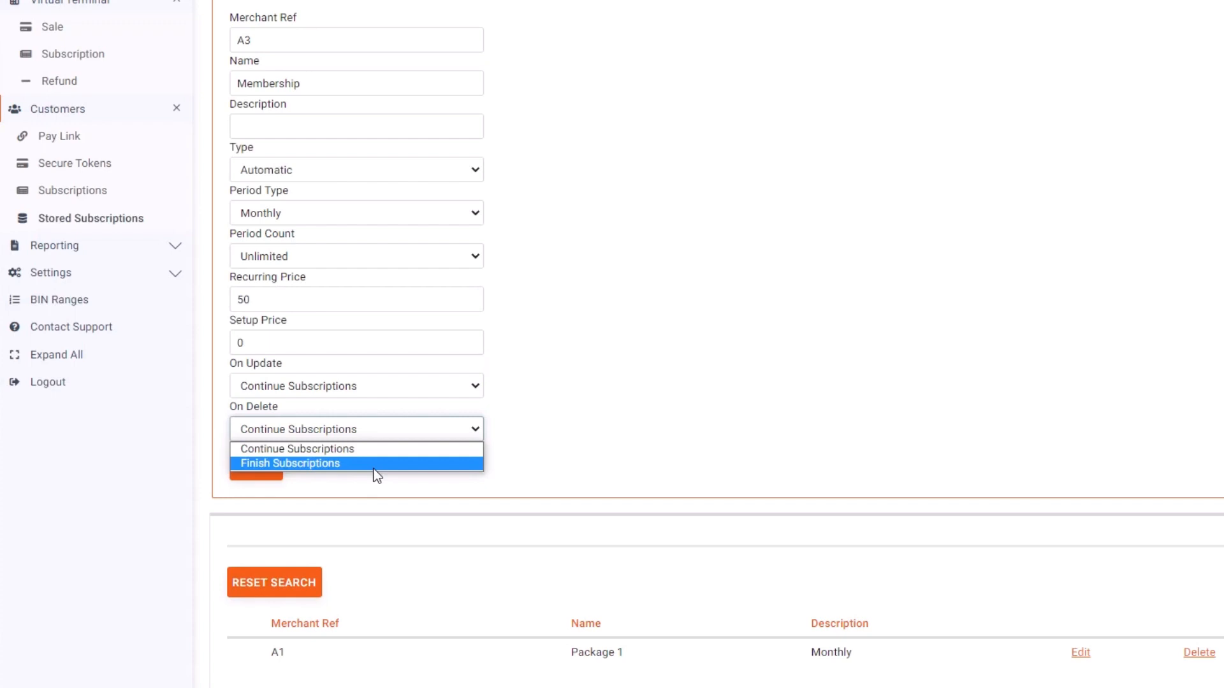
{"action": "left_click", "coordinate": [587, 456]}
{"action": "scroll", "coordinate": [918, 387], "scroll_direction": "down", "scroll_amount": 1}
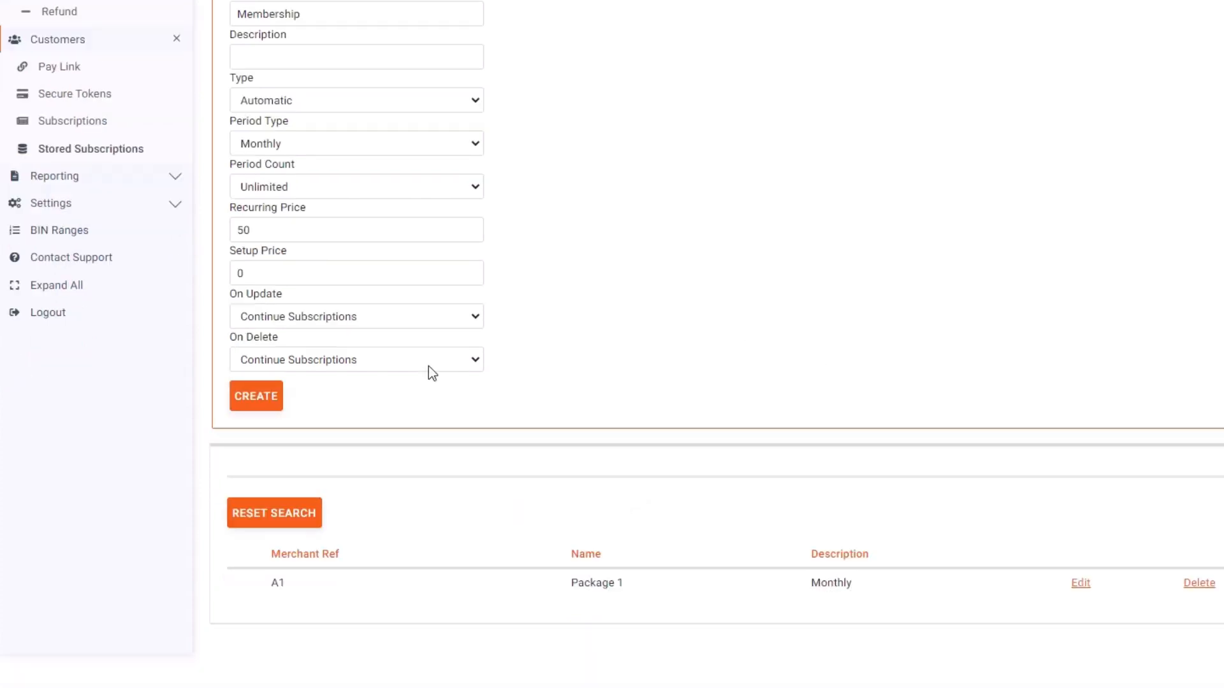
{"action": "left_click", "coordinate": [253, 401]}
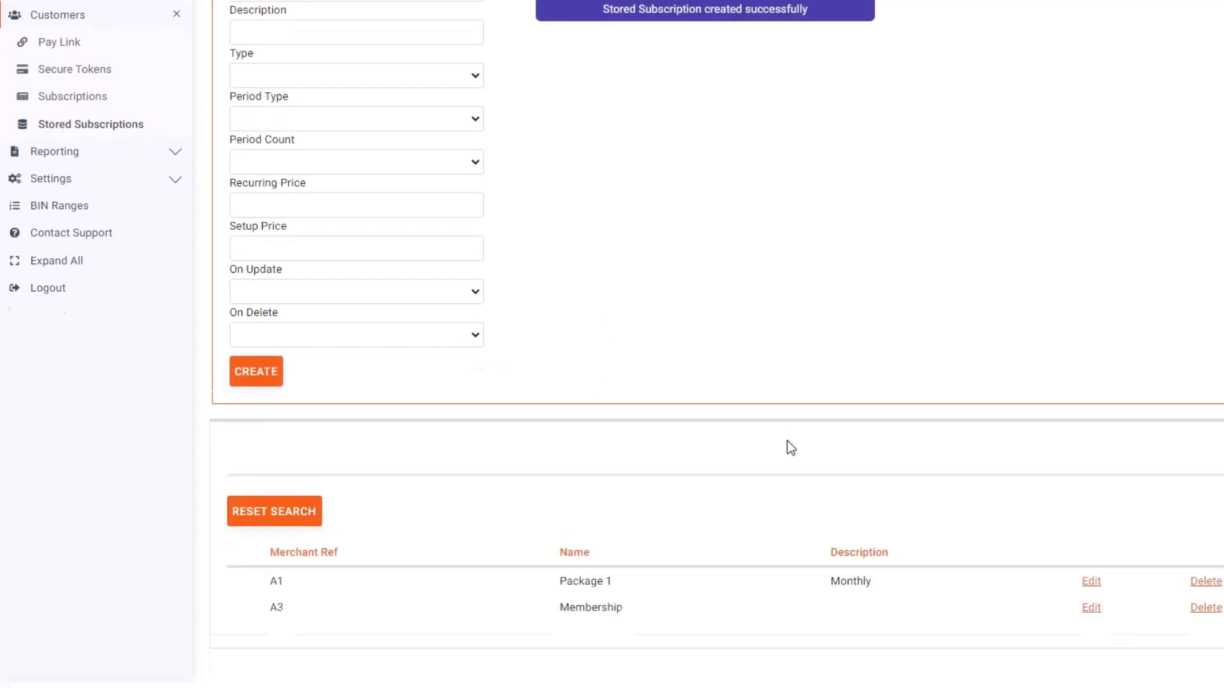
Step: Check the A3 Membership entry in the list of stored subscriptions
{"action": "scroll", "coordinate": [788, 441], "scroll_direction": "down", "scroll_amount": 1}
{"action": "left_click", "coordinate": [254, 587]}
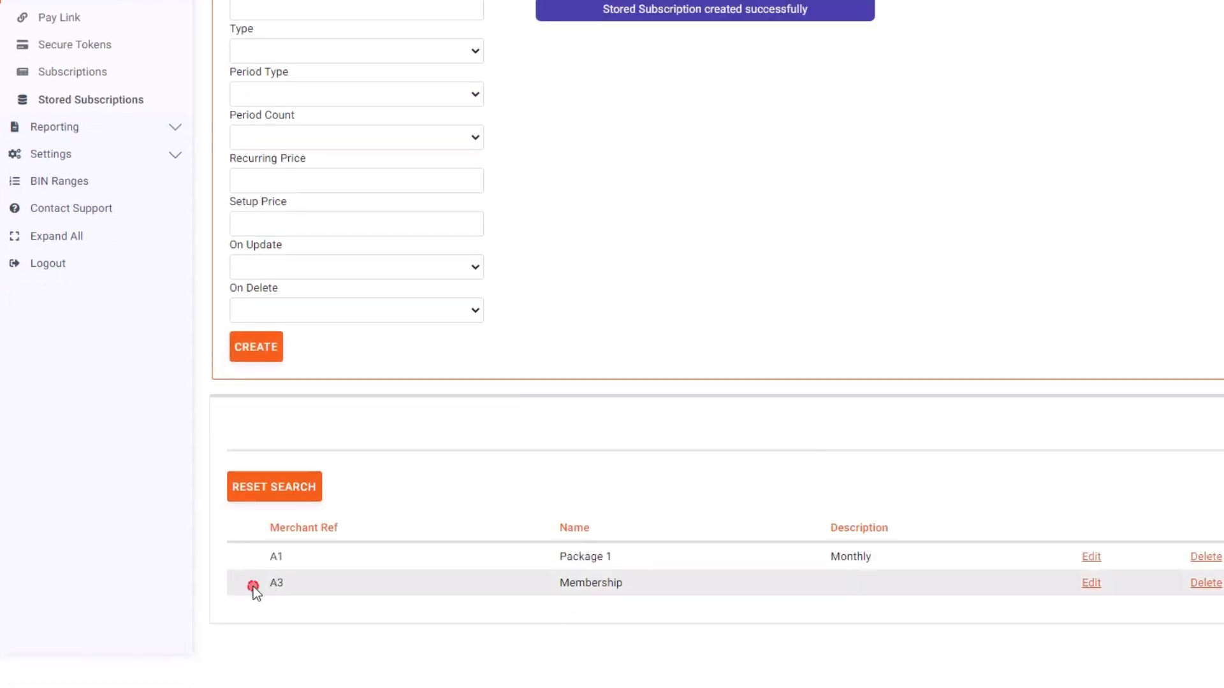
{"action": "left_click_drag", "start_coordinate": [254, 587], "coordinate": [514, 580]}
{"action": "left_click", "coordinate": [653, 581]}
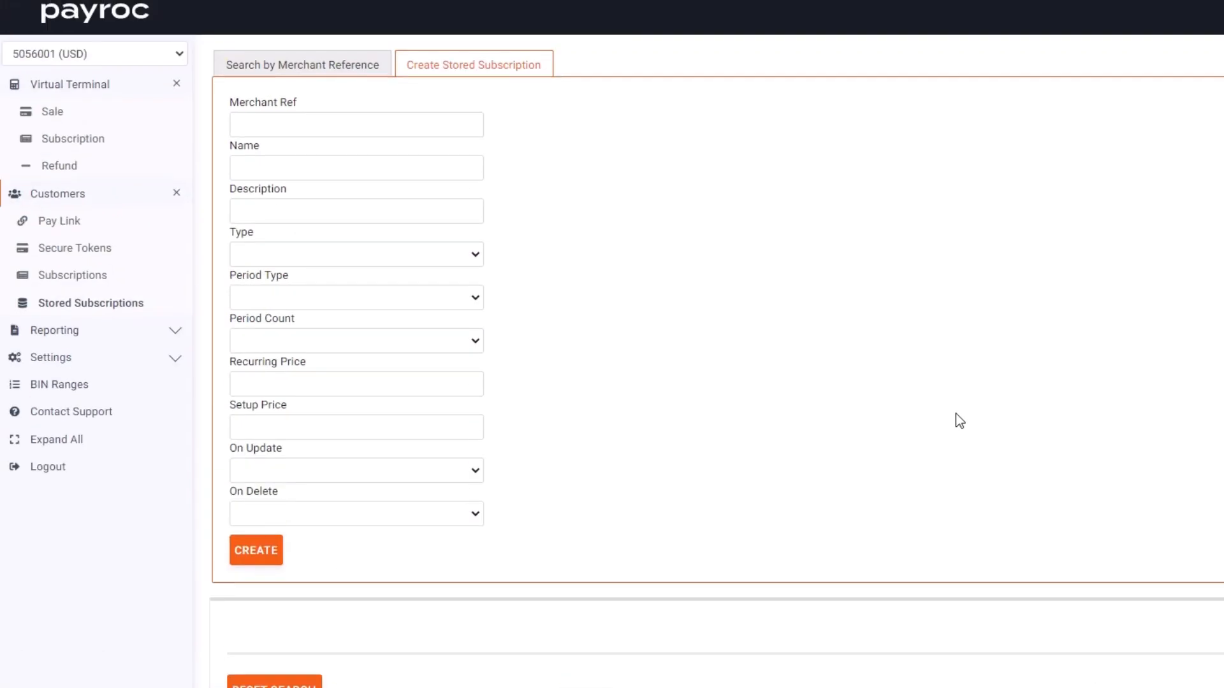
Step: Start a new customer subscription with merchant reference A4 based on the Membership stored subscription
{"action": "left_click", "coordinate": [110, 278]}
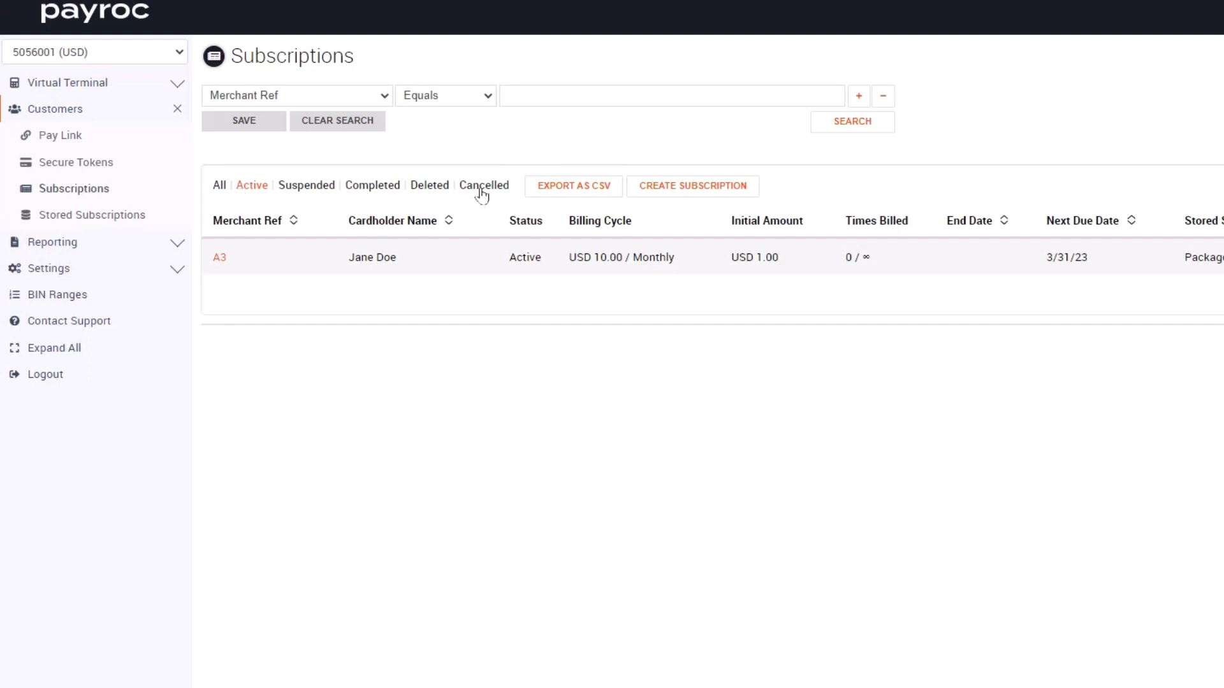
{"action": "left_click", "coordinate": [634, 190]}
{"action": "left_click", "coordinate": [633, 110]}
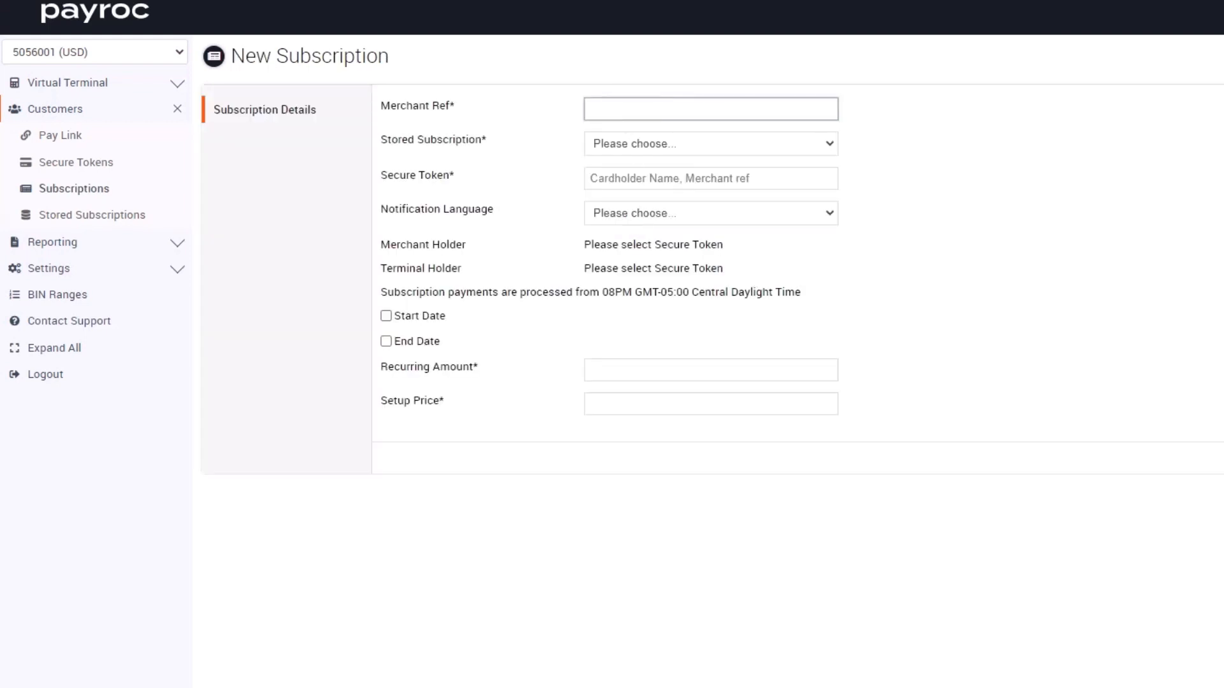
{"action": "type", "text": "A4"}
{"action": "left_click", "coordinate": [682, 142]}
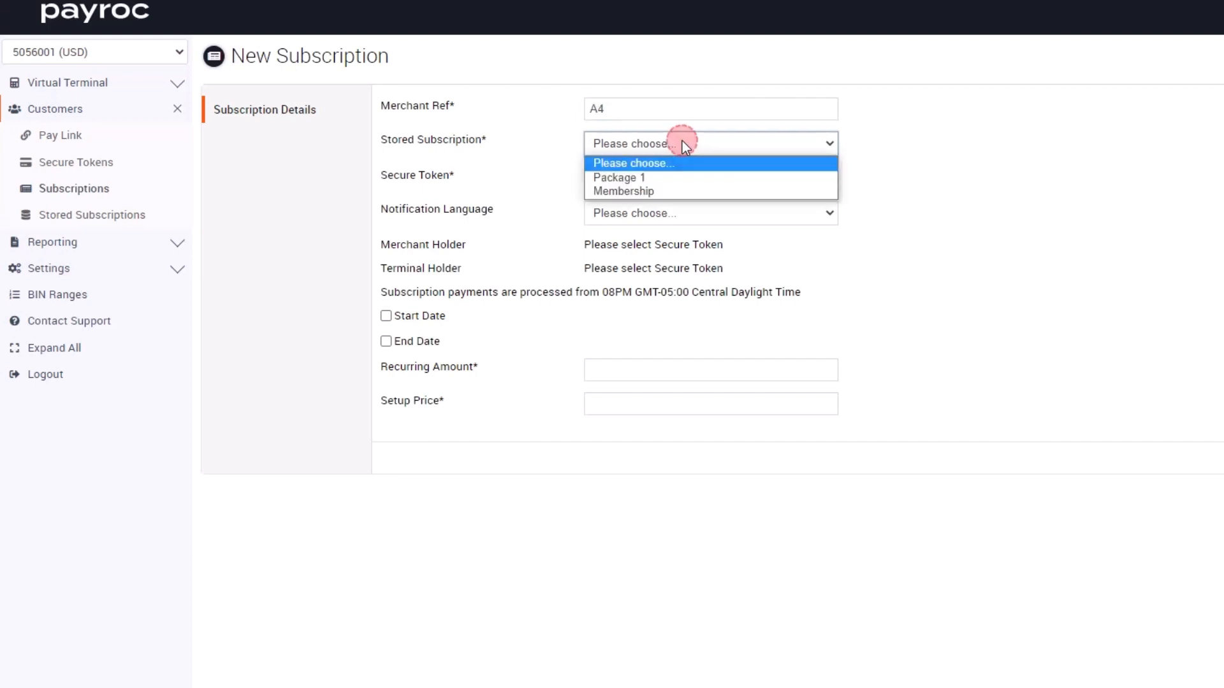
{"action": "left_click", "coordinate": [669, 192]}
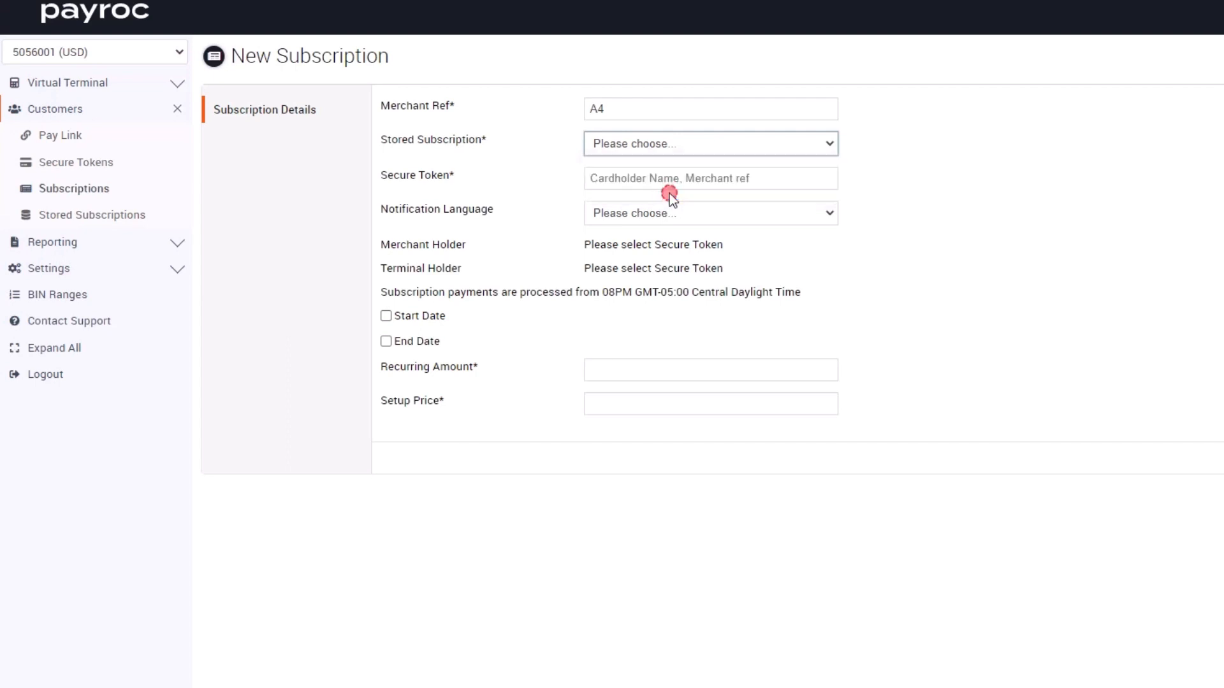
Step: Assign the customer's secure token by searching for the cardholder name, and set the notification language to English
{"action": "left_click", "coordinate": [596, 178]}
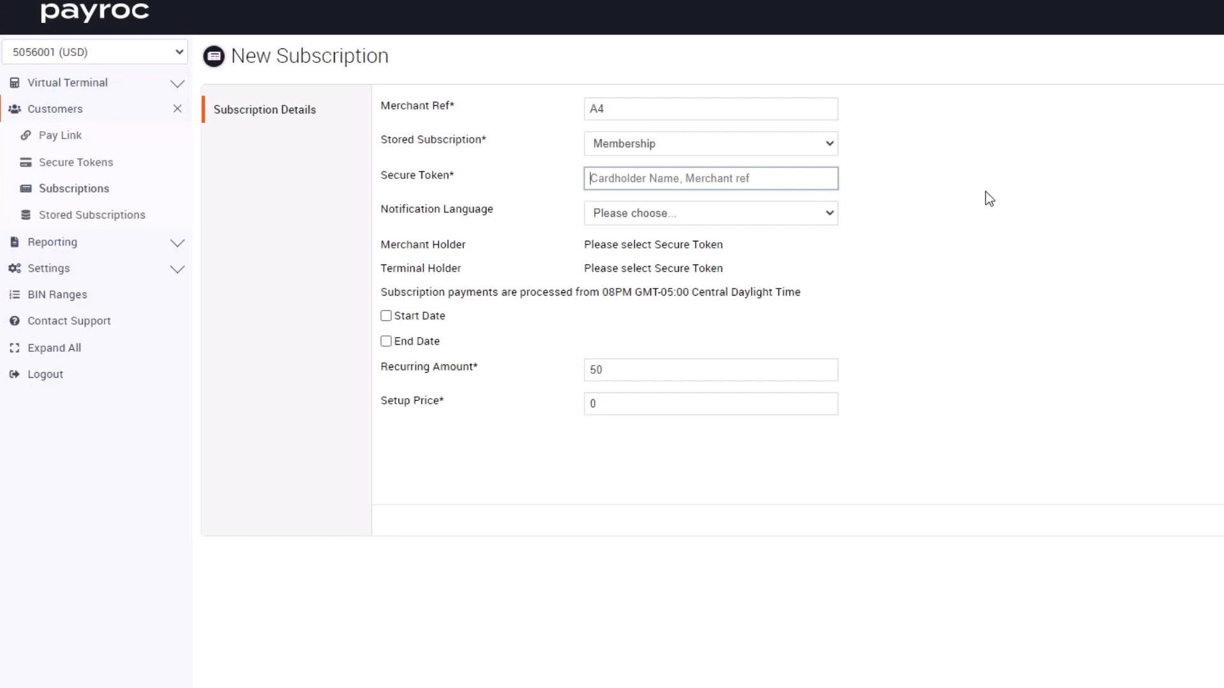
{"action": "type", "text": "John"}
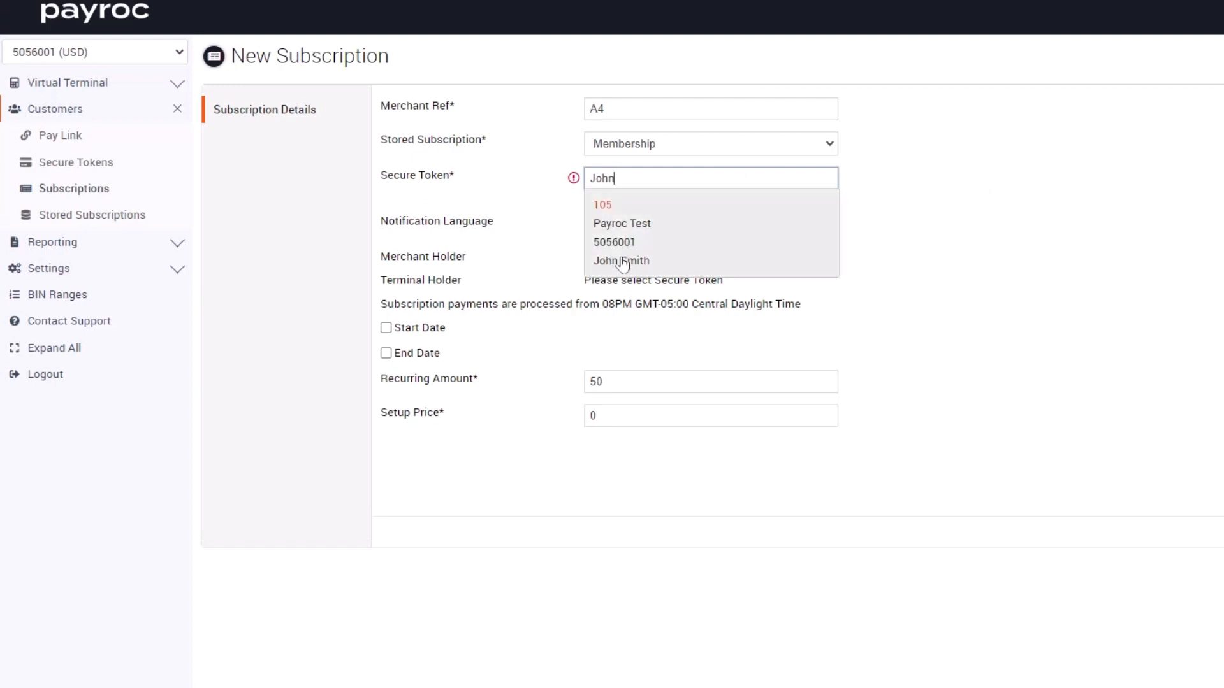
{"action": "left_click", "coordinate": [697, 249]}
{"action": "left_click", "coordinate": [821, 218]}
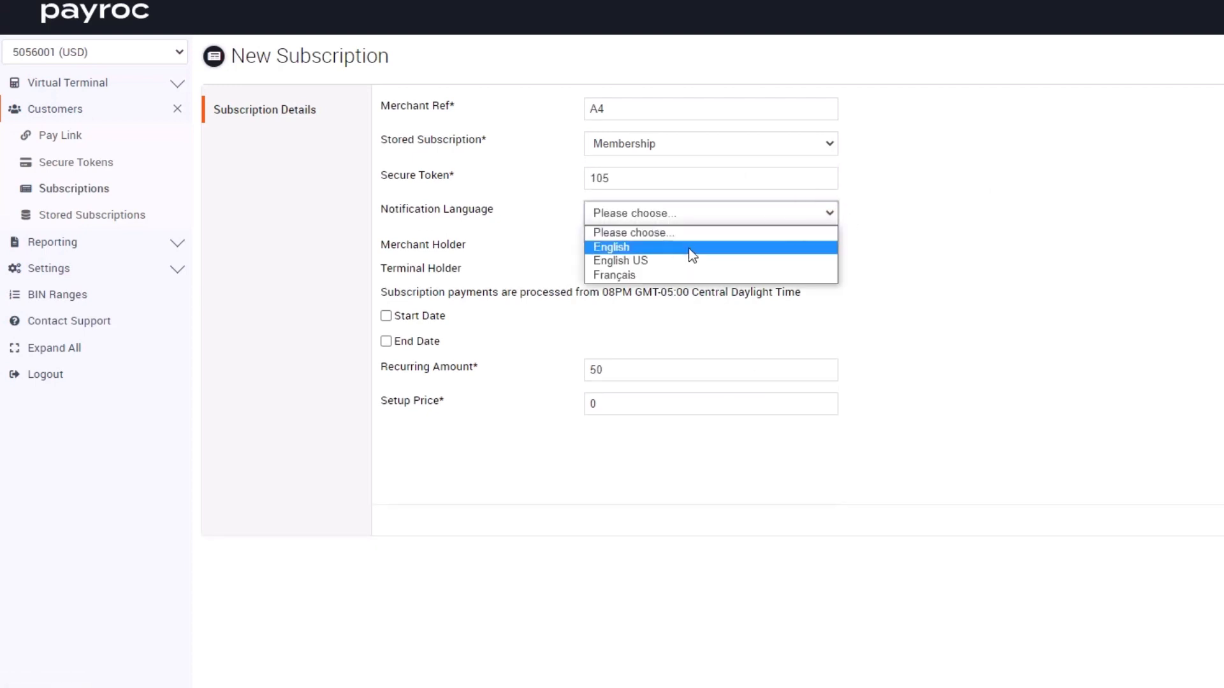
{"action": "left_click", "coordinate": [669, 249]}
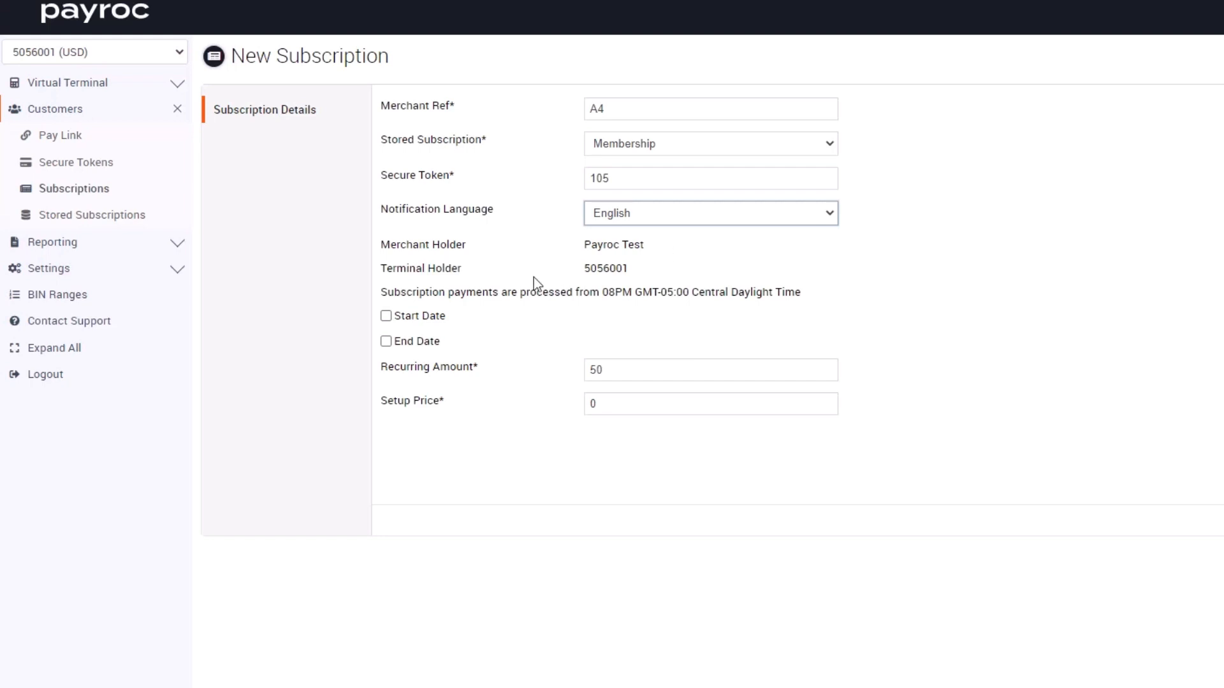
Step: Enable the start date, set it to 4/1/23, and leave the end date off
{"action": "left_click", "coordinate": [386, 316]}
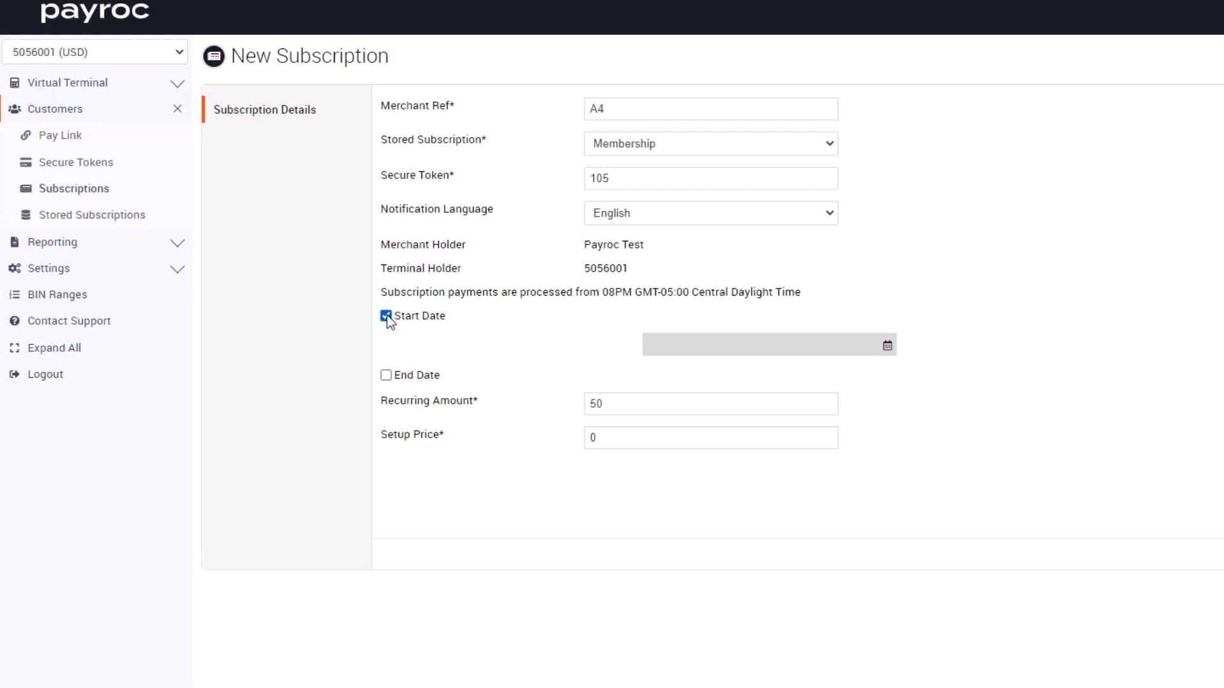
{"action": "left_click", "coordinate": [887, 346]}
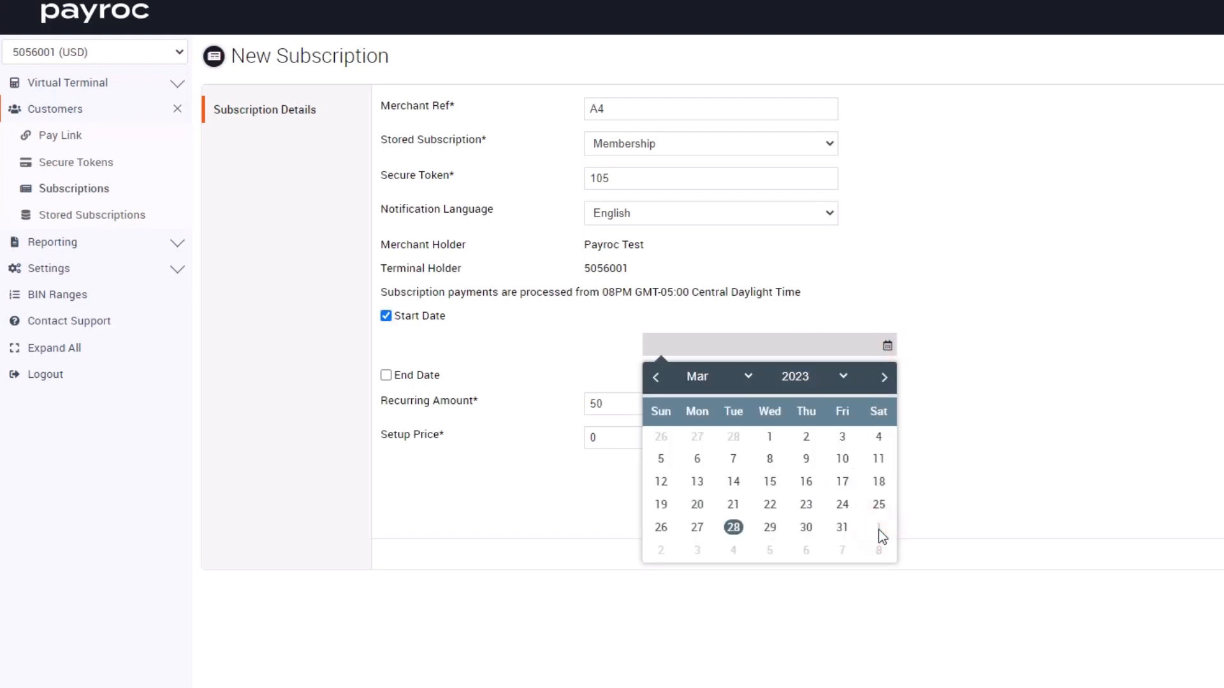
{"action": "left_click", "coordinate": [884, 377]}
{"action": "left_click", "coordinate": [879, 438]}
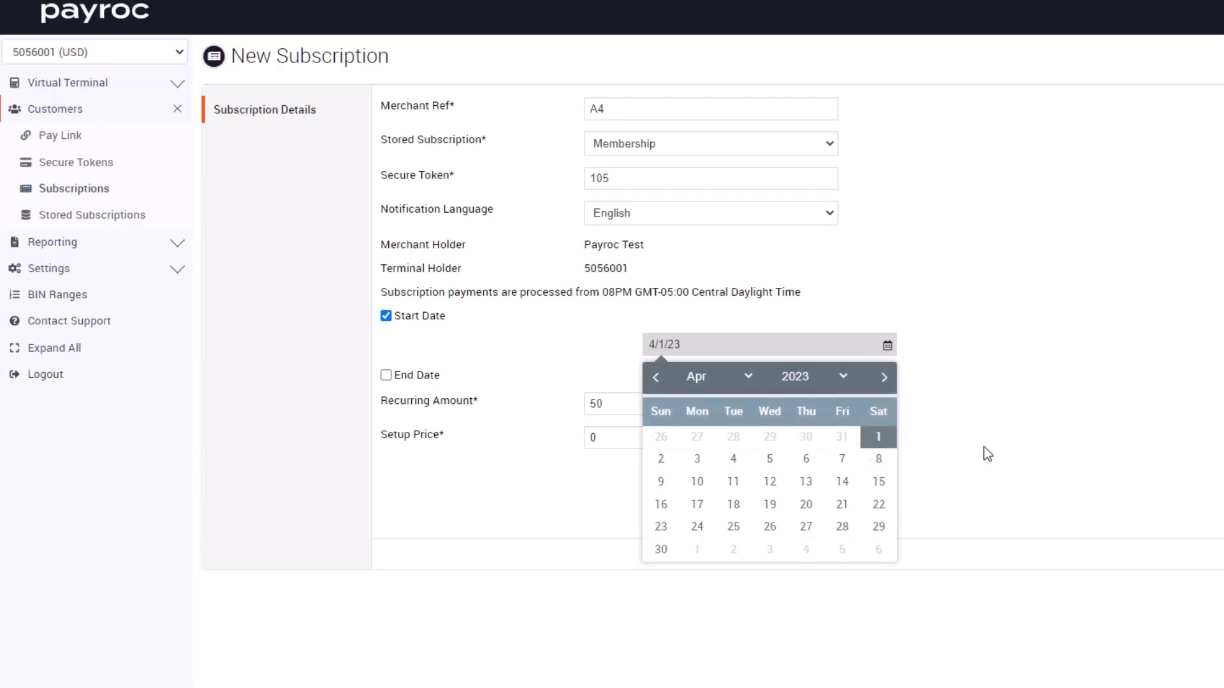
{"action": "left_click", "coordinate": [386, 377]}
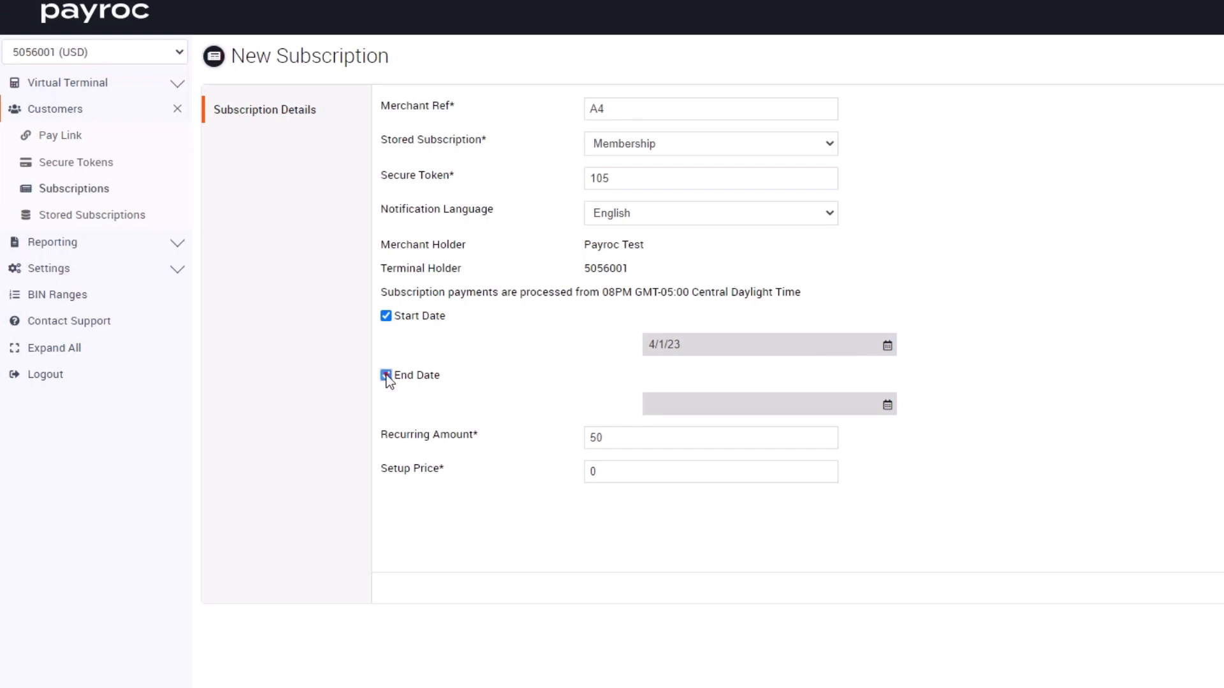
{"action": "left_click", "coordinate": [385, 376]}
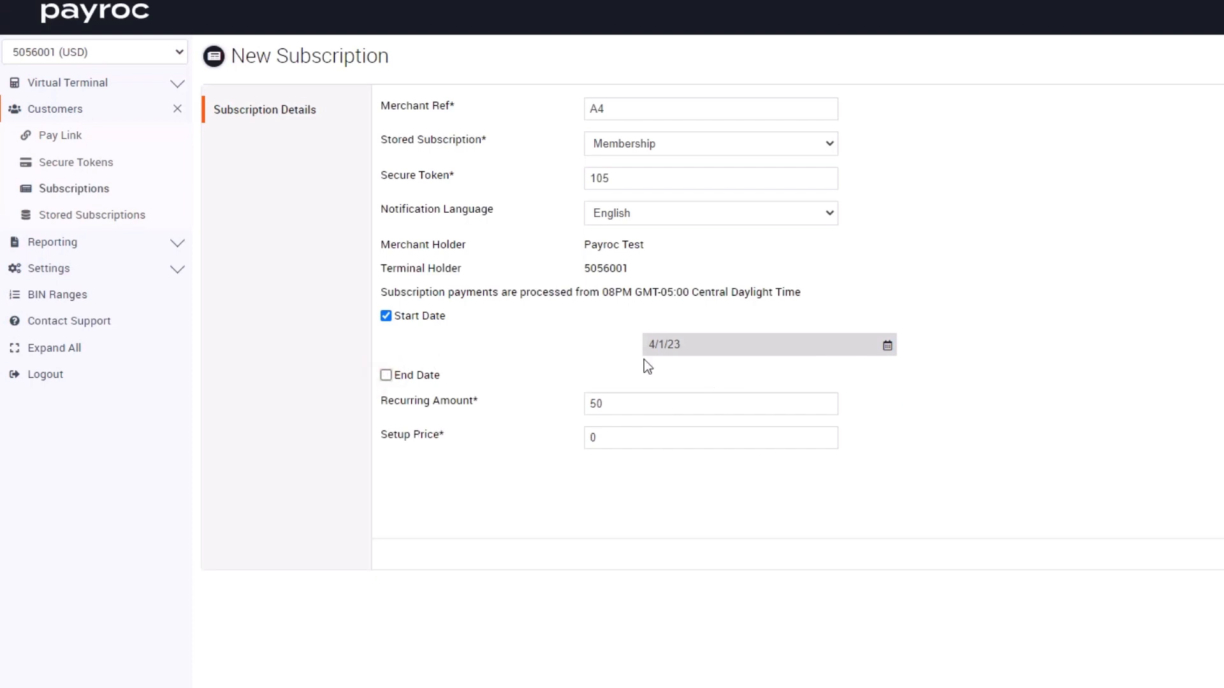
Step: Keep the recurring amount at 50 and the setup price at 0, and save the subscription
{"action": "left_click", "coordinate": [617, 407]}
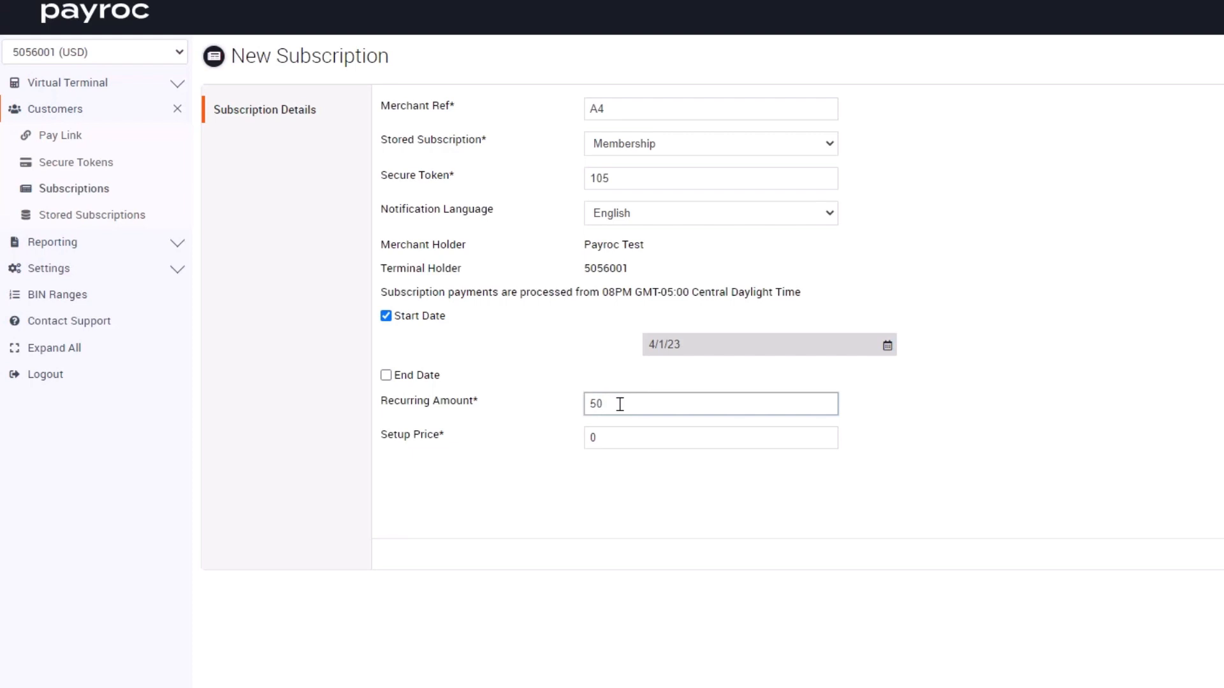
{"action": "left_click", "coordinate": [651, 439]}
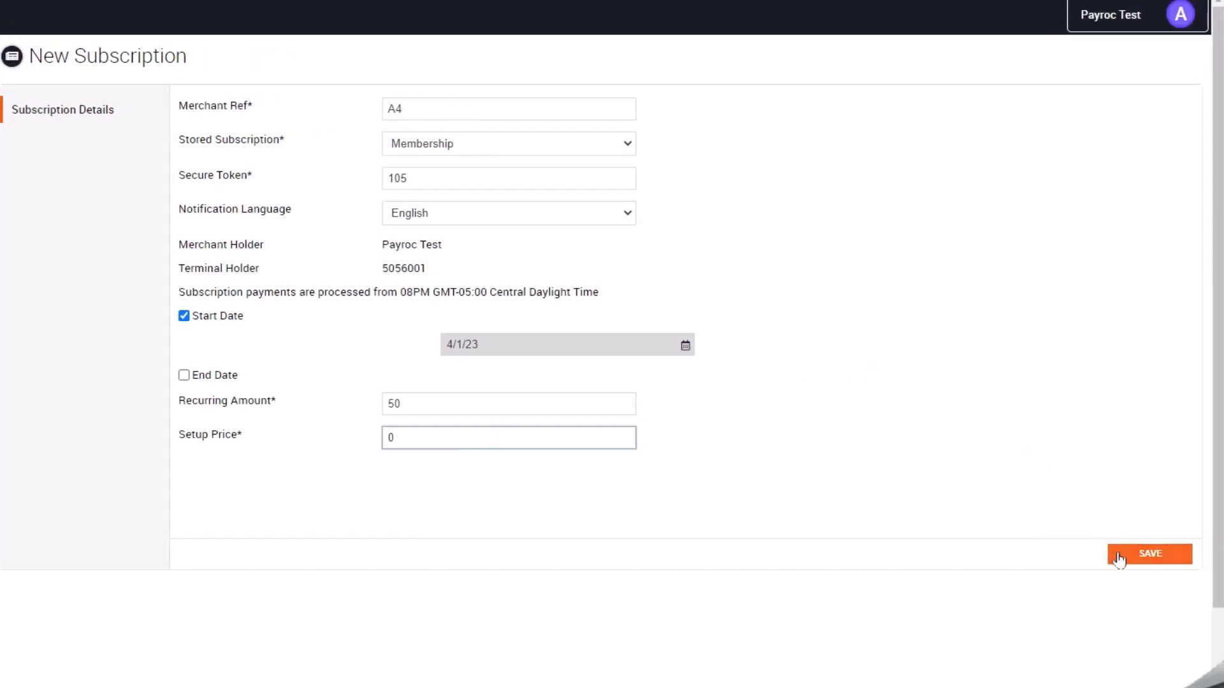
{"action": "left_click", "coordinate": [1120, 557]}
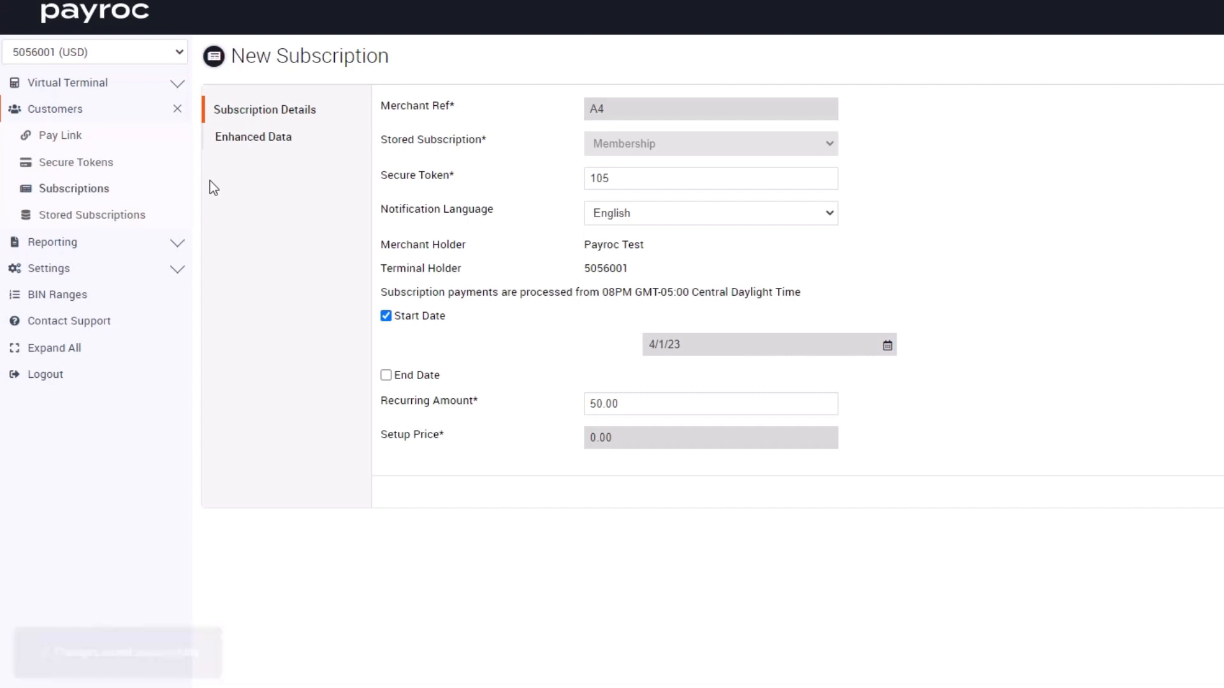
Step: View the subscription's Enhanced Data fields, and check the A4 entry in the list of active subscriptions
{"action": "left_click", "coordinate": [229, 142]}
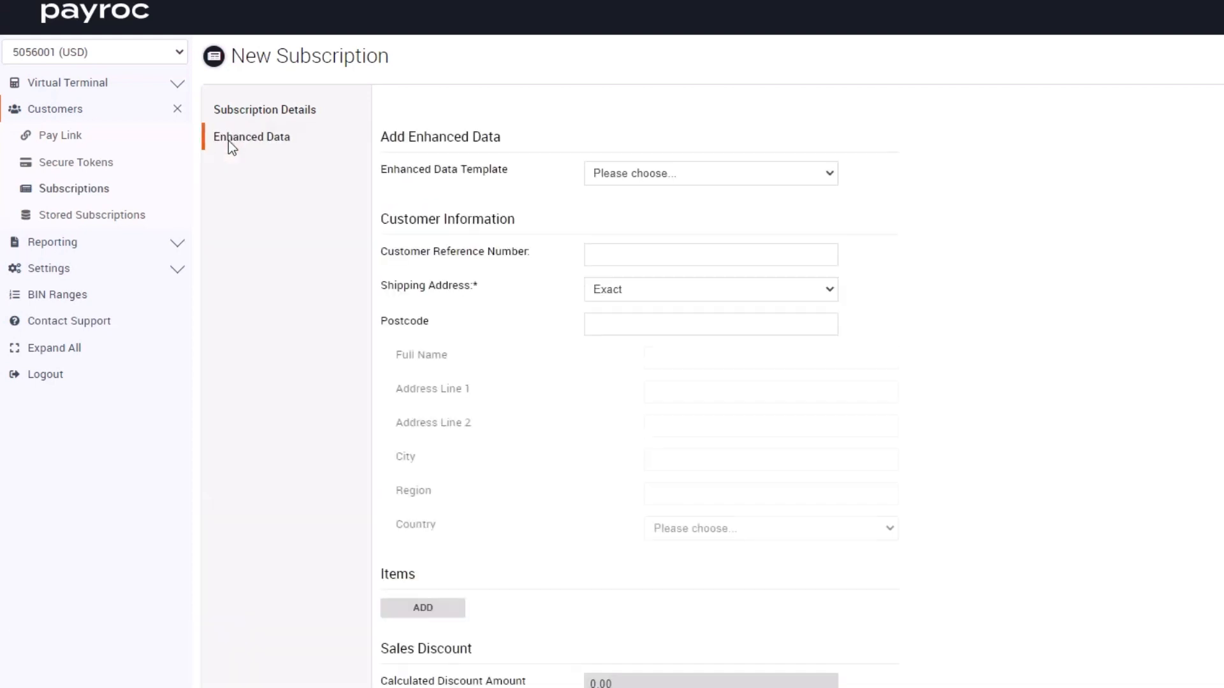
{"action": "left_click", "coordinate": [120, 191]}
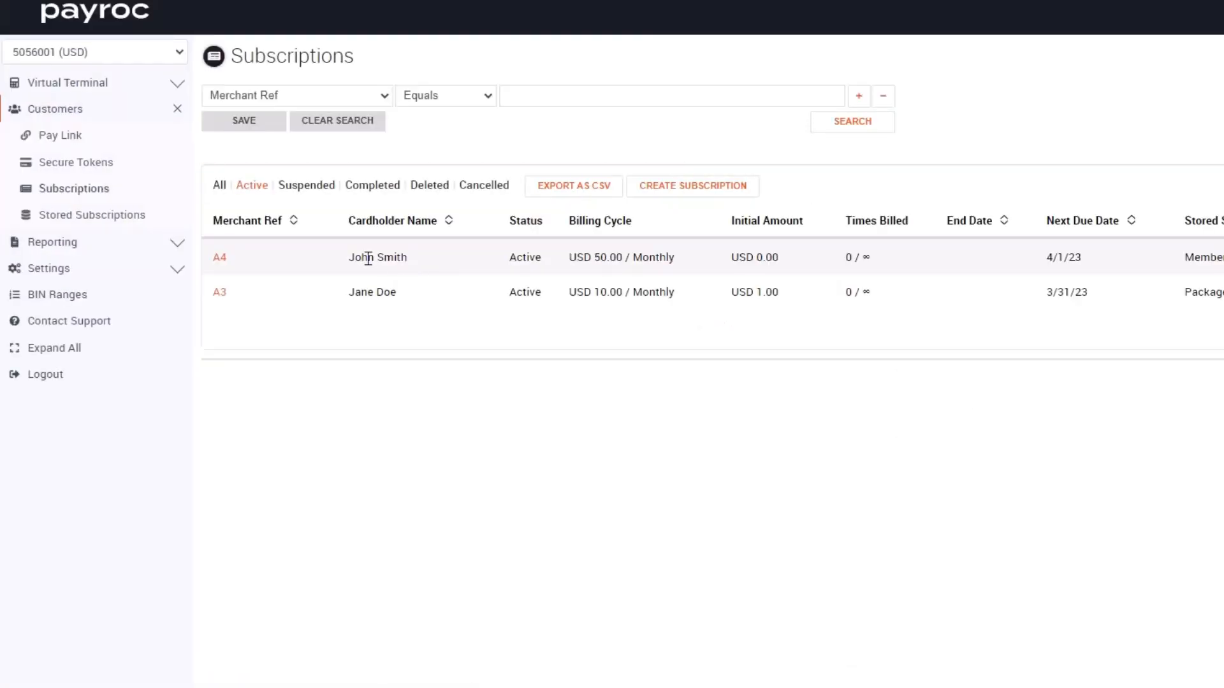
{"action": "left_click_drag", "start_coordinate": [344, 257], "coordinate": [426, 266]}
{"action": "left_click", "coordinate": [426, 264]}
{"action": "left_click", "coordinate": [530, 258]}
{"action": "left_click_drag", "start_coordinate": [789, 257], "coordinate": [731, 262]}
{"action": "left_click", "coordinate": [713, 261]}
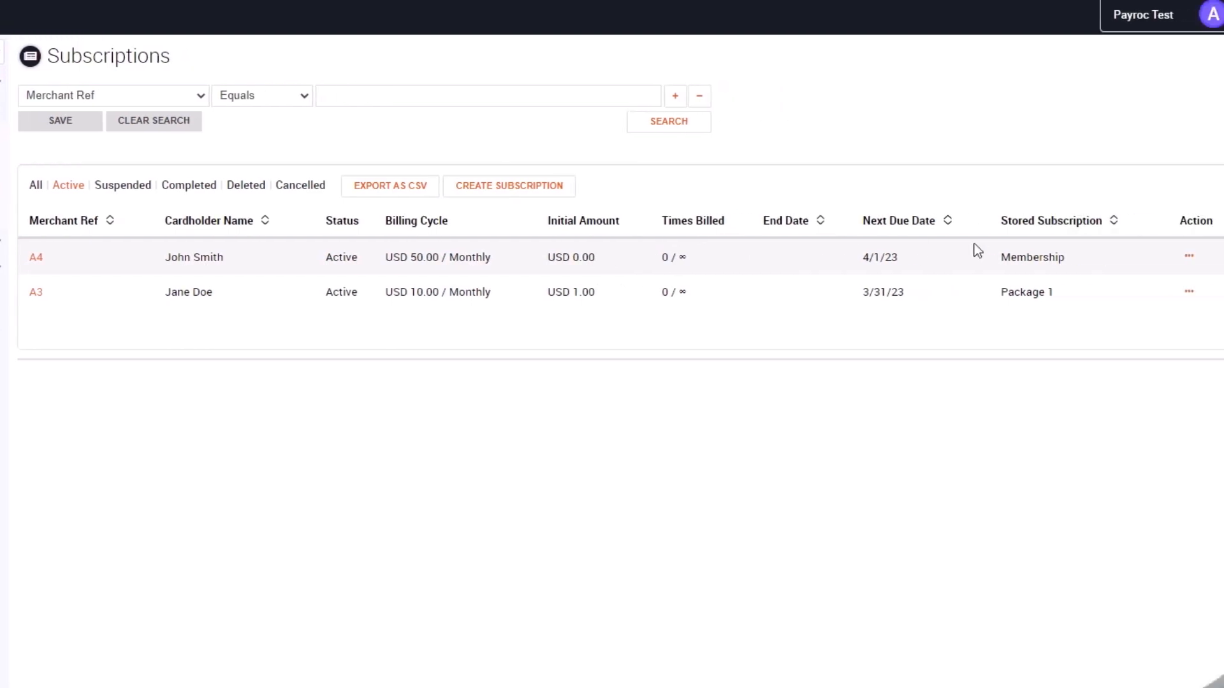
Step: View the A4 subscription's Customer Data and Subscription Info
{"action": "left_click", "coordinate": [1177, 258]}
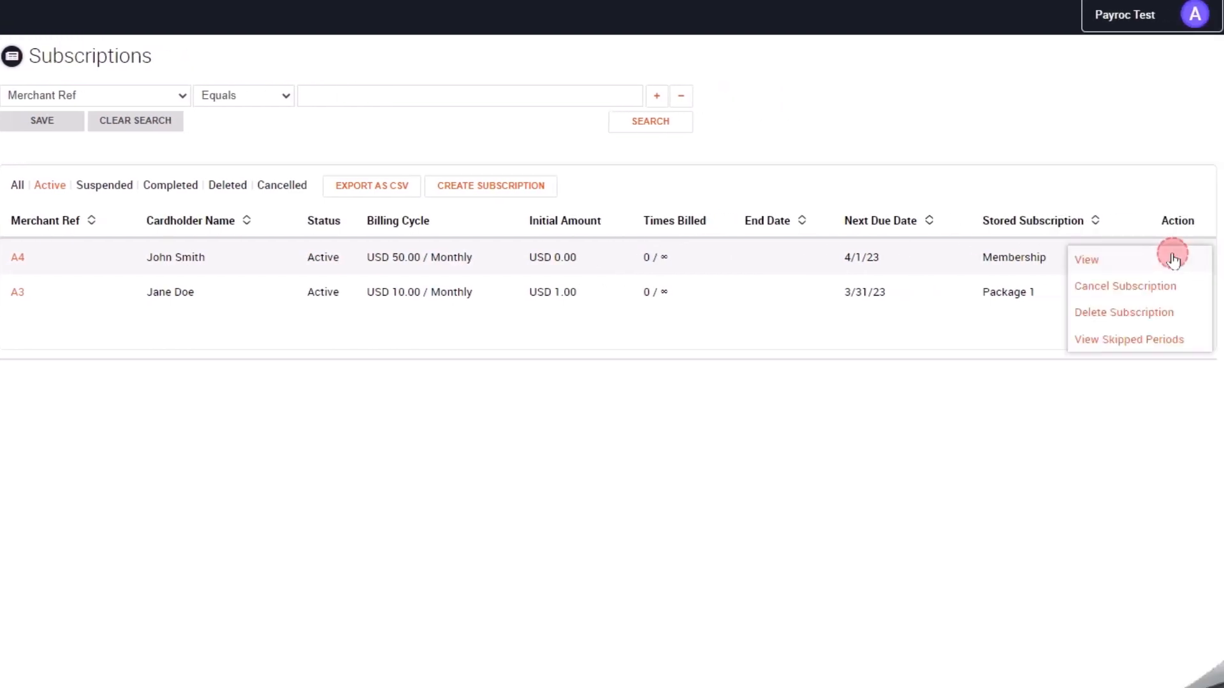
{"action": "left_click", "coordinate": [1113, 259]}
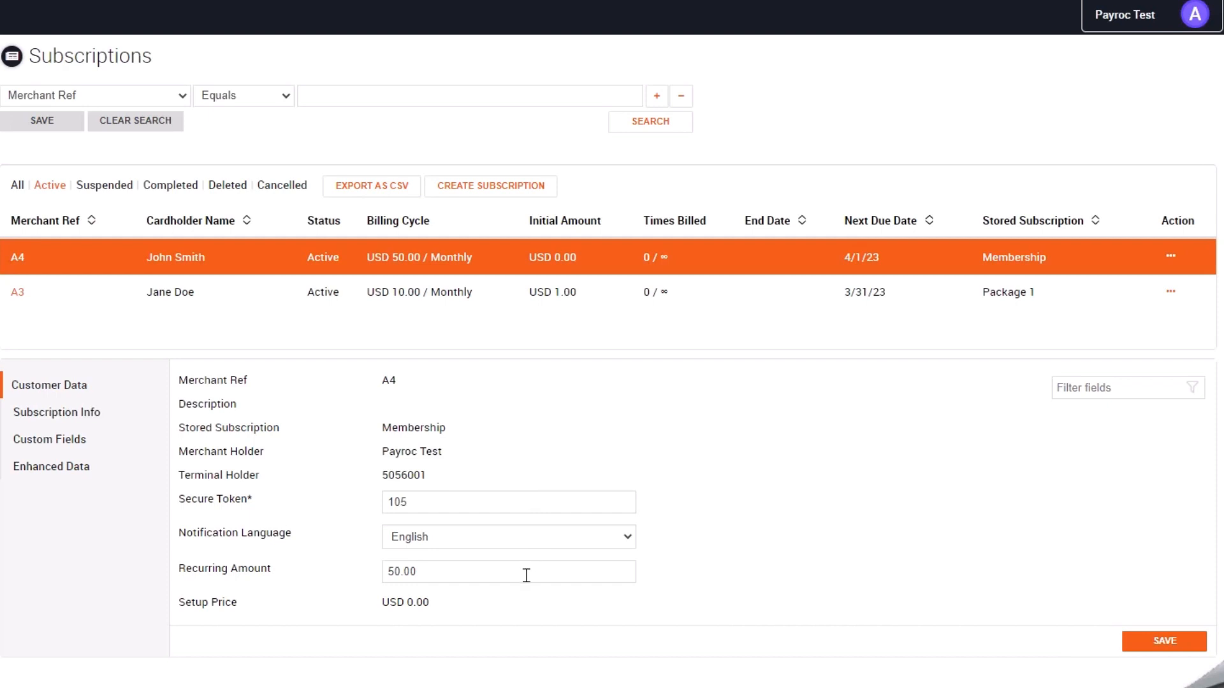
{"action": "left_click", "coordinate": [118, 425]}
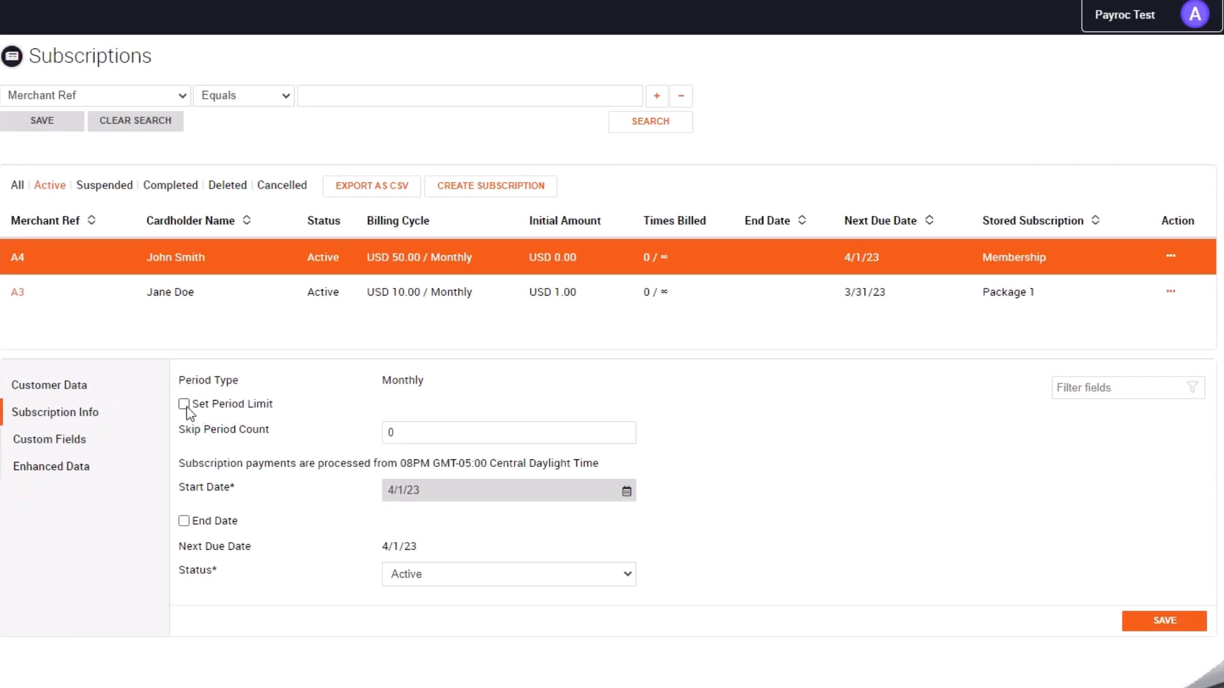
Step: Examine the period limit, skip period count, end date and status options of the A4 subscription
{"action": "left_click", "coordinate": [184, 404]}
{"action": "left_click", "coordinate": [184, 404]}
{"action": "left_click", "coordinate": [429, 432]}
{"action": "left_click", "coordinate": [183, 521]}
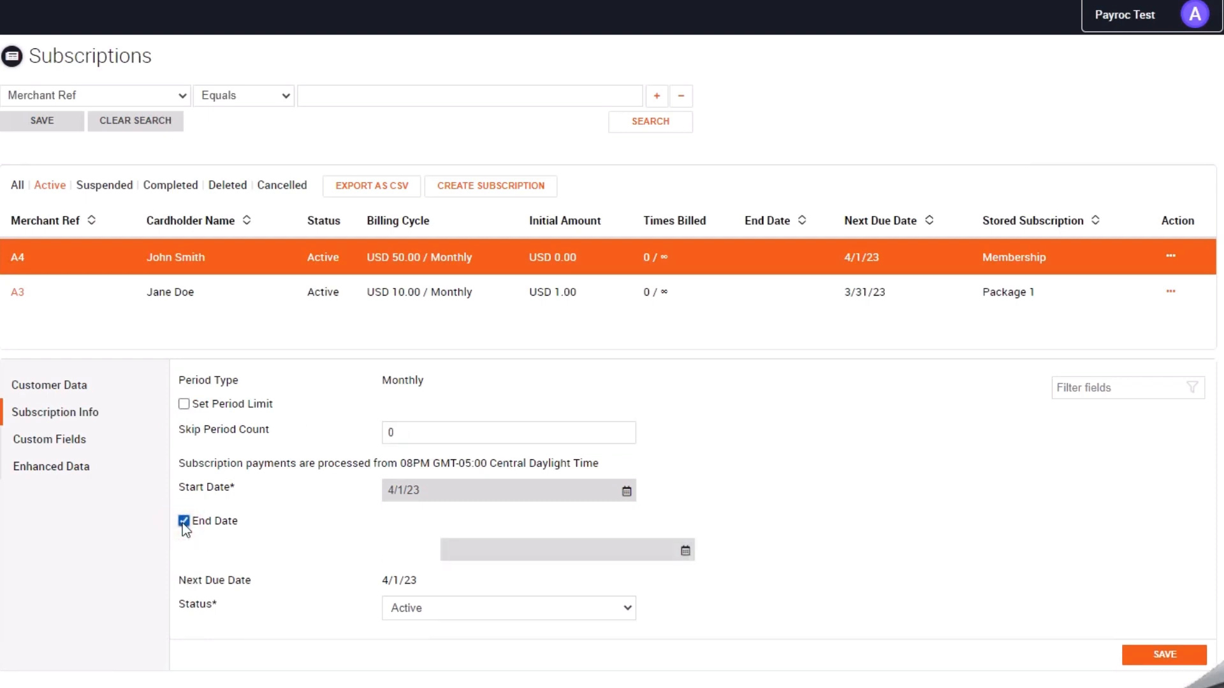
{"action": "left_click", "coordinate": [184, 521]}
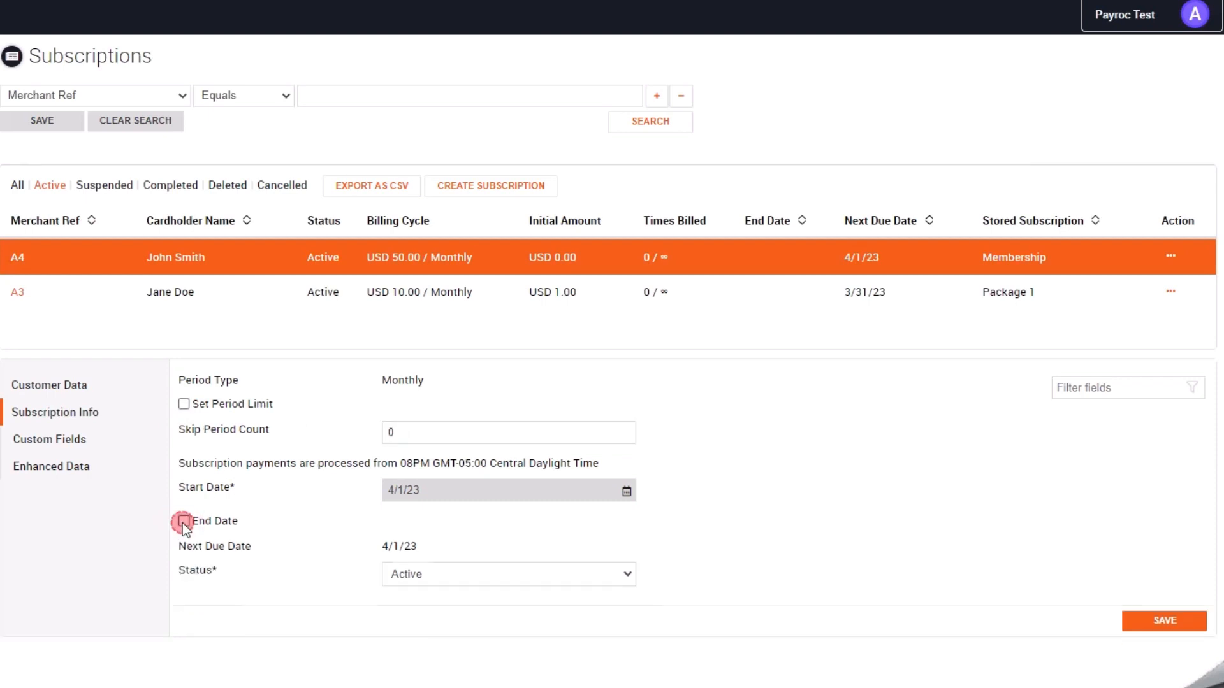
{"action": "left_click", "coordinate": [465, 577]}
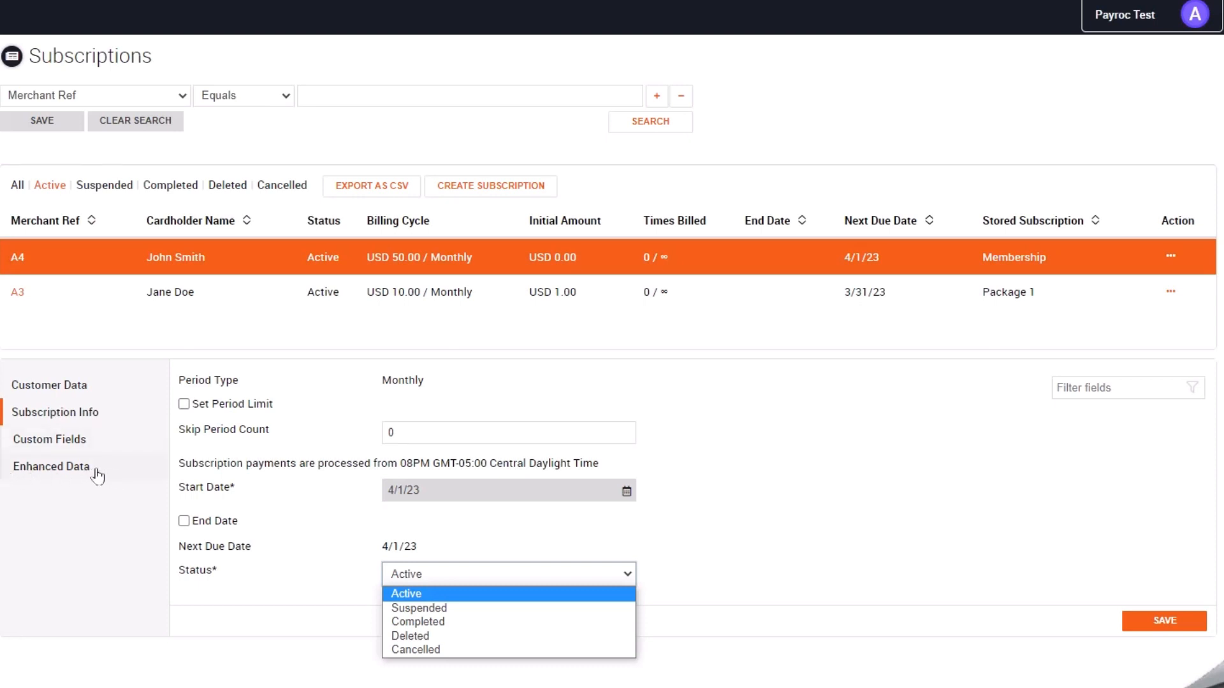
Step: View the A3 subscription's payment history, leaving the A4 details, and examine the actions available for its setup transaction
{"action": "left_click", "coordinate": [1171, 256]}
{"action": "left_click", "coordinate": [1170, 256]}
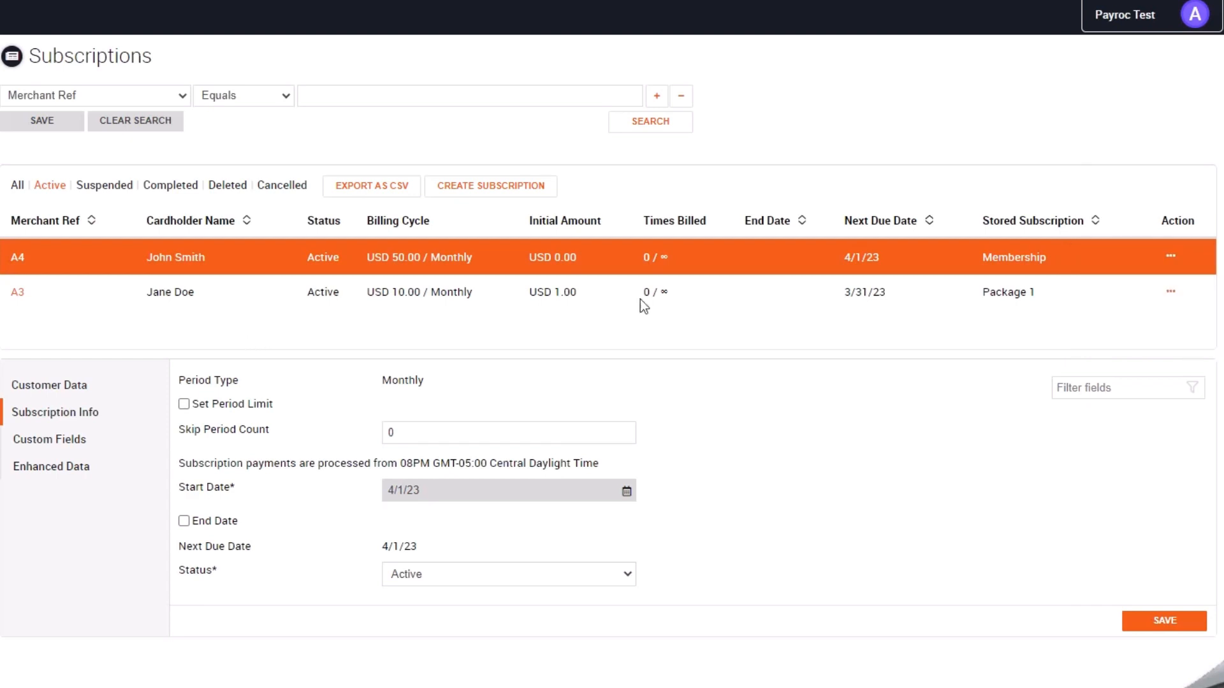
{"action": "left_click", "coordinate": [1173, 294]}
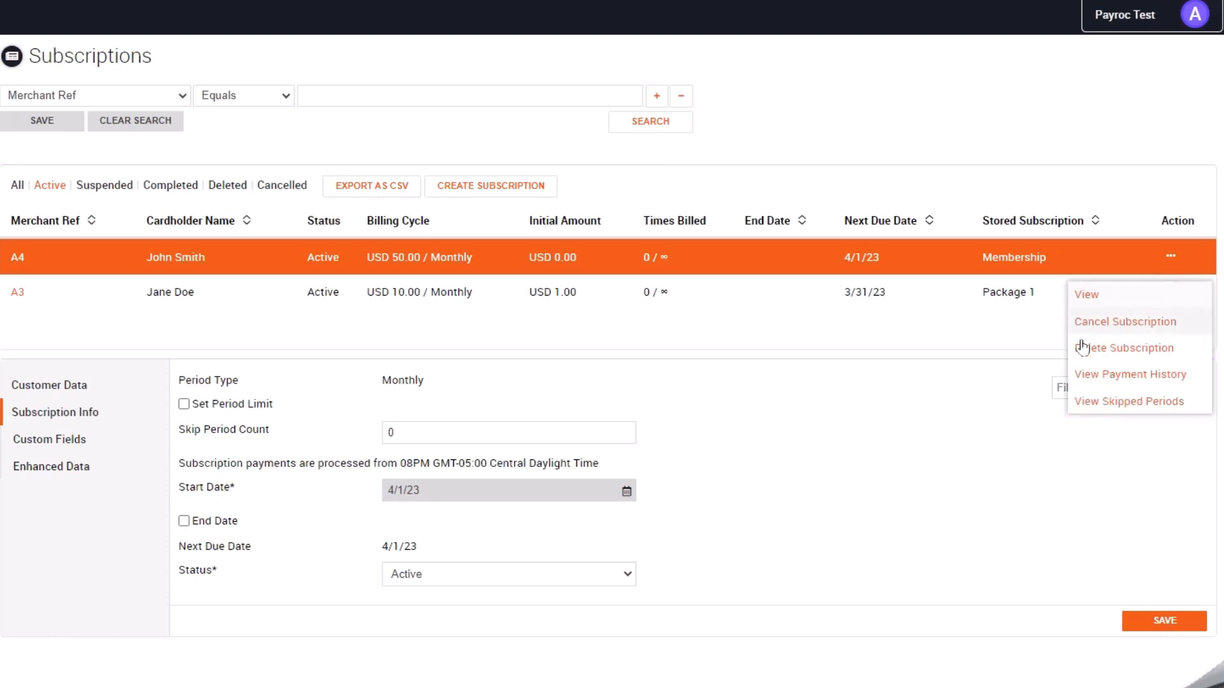
{"action": "left_click", "coordinate": [1160, 376]}
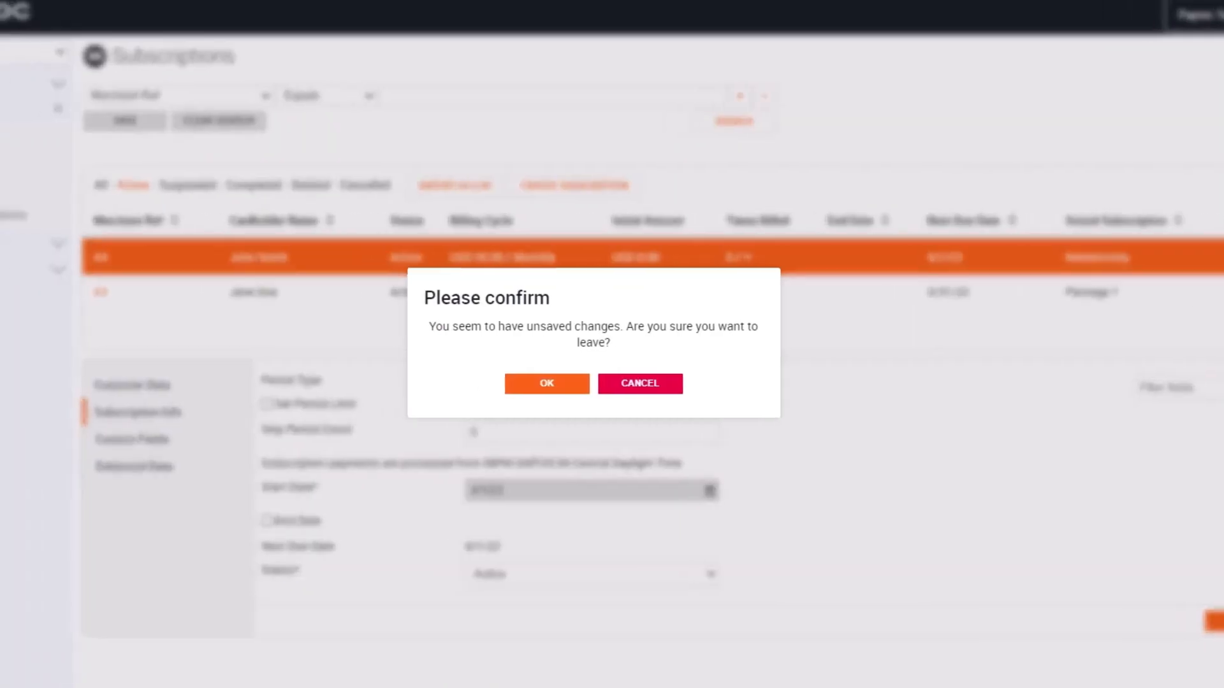
{"action": "left_click", "coordinate": [604, 385]}
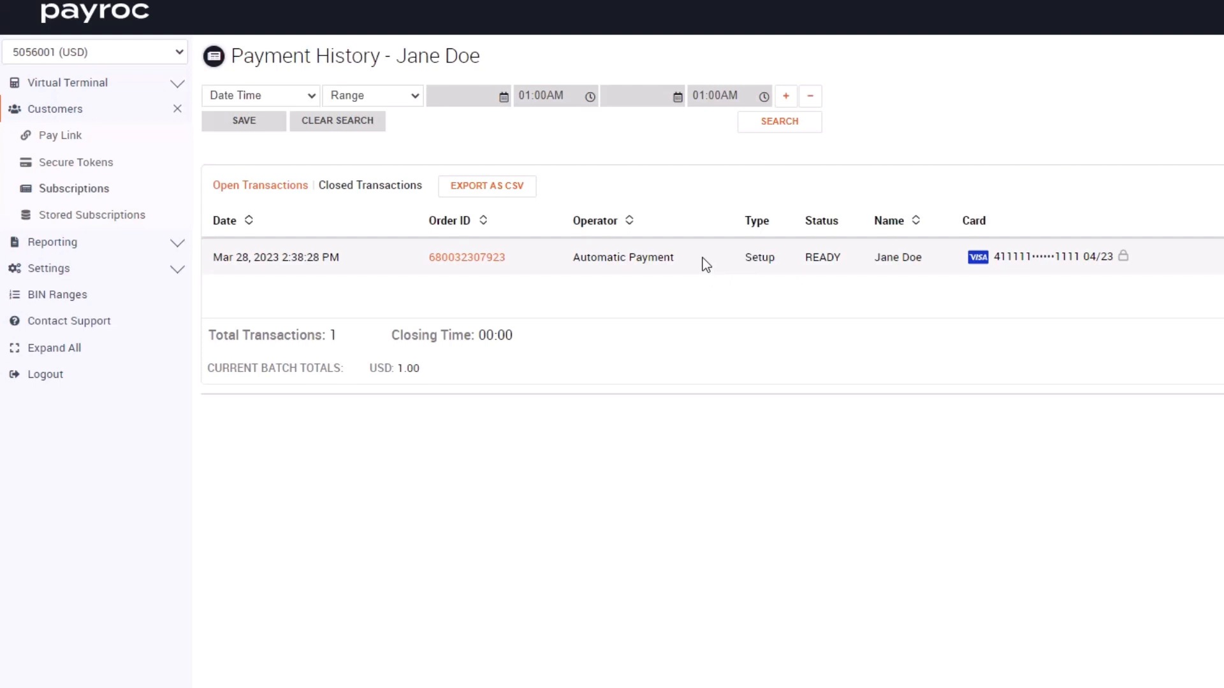
{"action": "left_click", "coordinate": [1169, 256]}
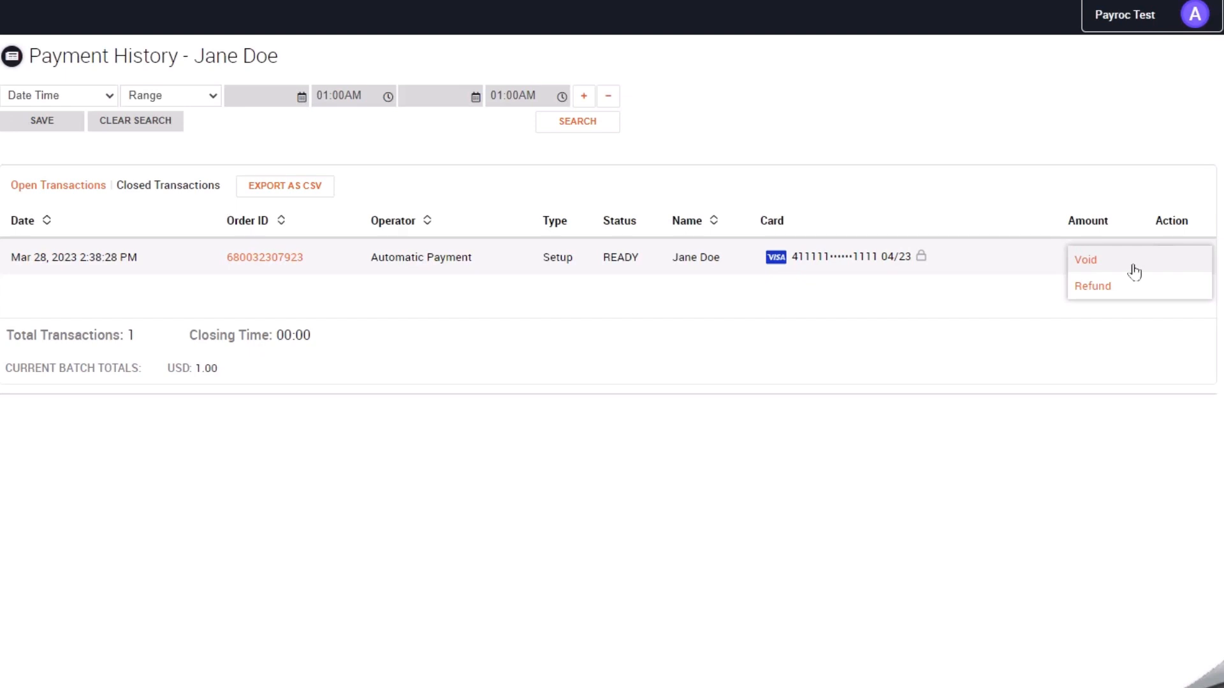
Step: Return to the list of subscriptions and review the CSV export settings and field choices
{"action": "left_click", "coordinate": [73, 189]}
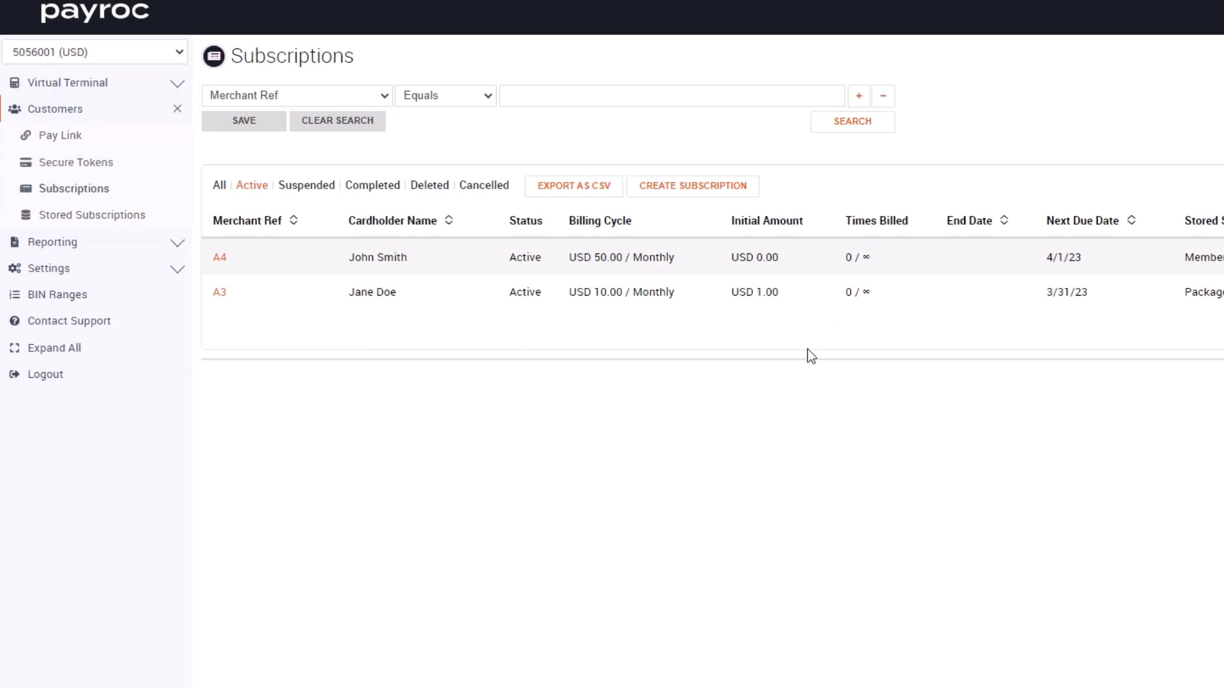
{"action": "left_click", "coordinate": [534, 185]}
{"action": "scroll", "coordinate": [521, 431], "scroll_direction": "down", "scroll_amount": 4}
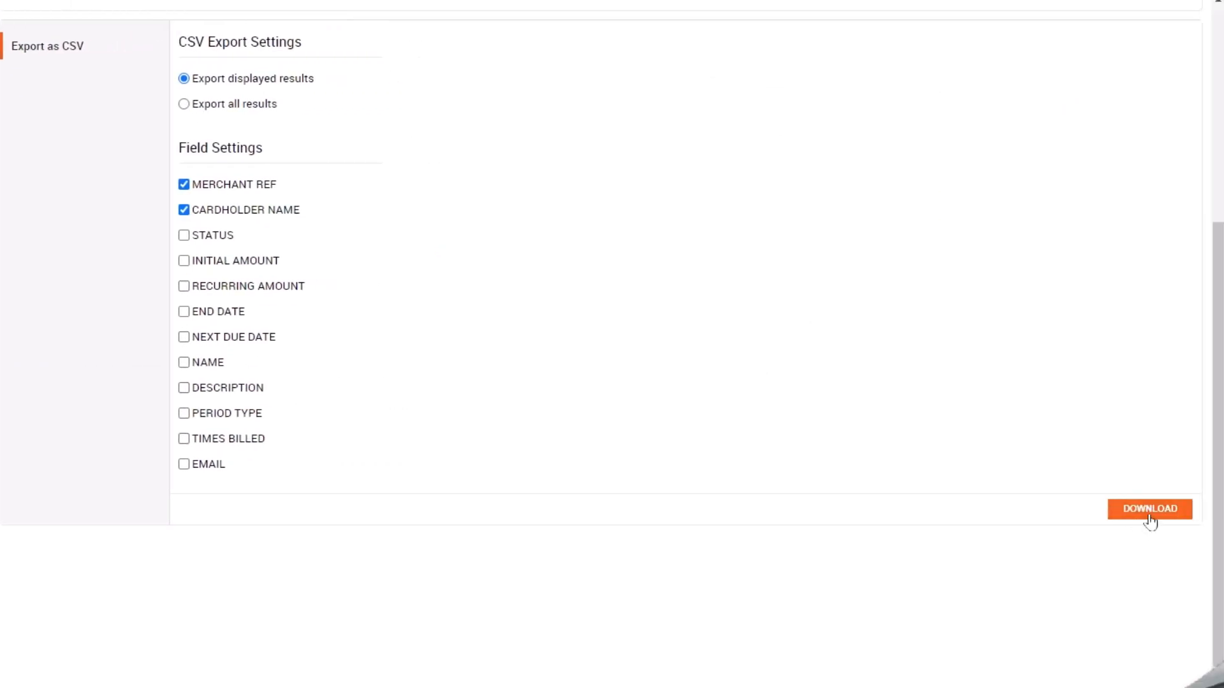
{"action": "scroll", "coordinate": [896, 373], "scroll_direction": "up", "scroll_amount": 5}
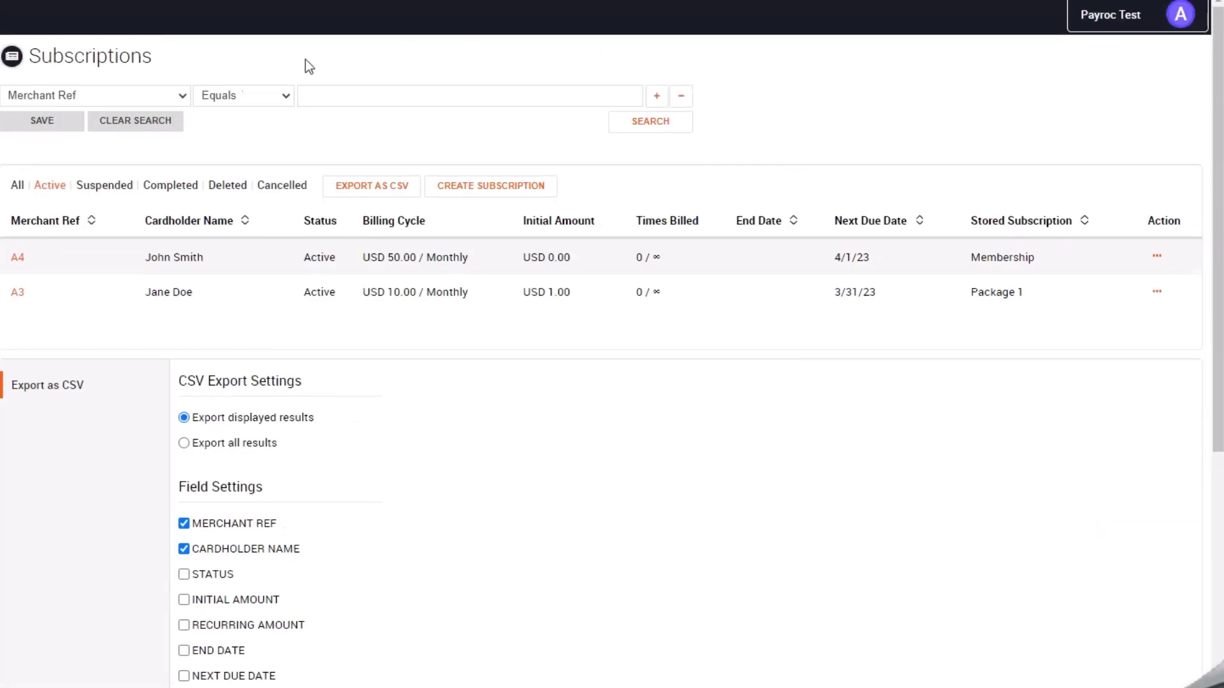
Step: Examine the fields available for searching subscriptions, keeping Merchant Ref as the search criterion
{"action": "left_click", "coordinate": [333, 96]}
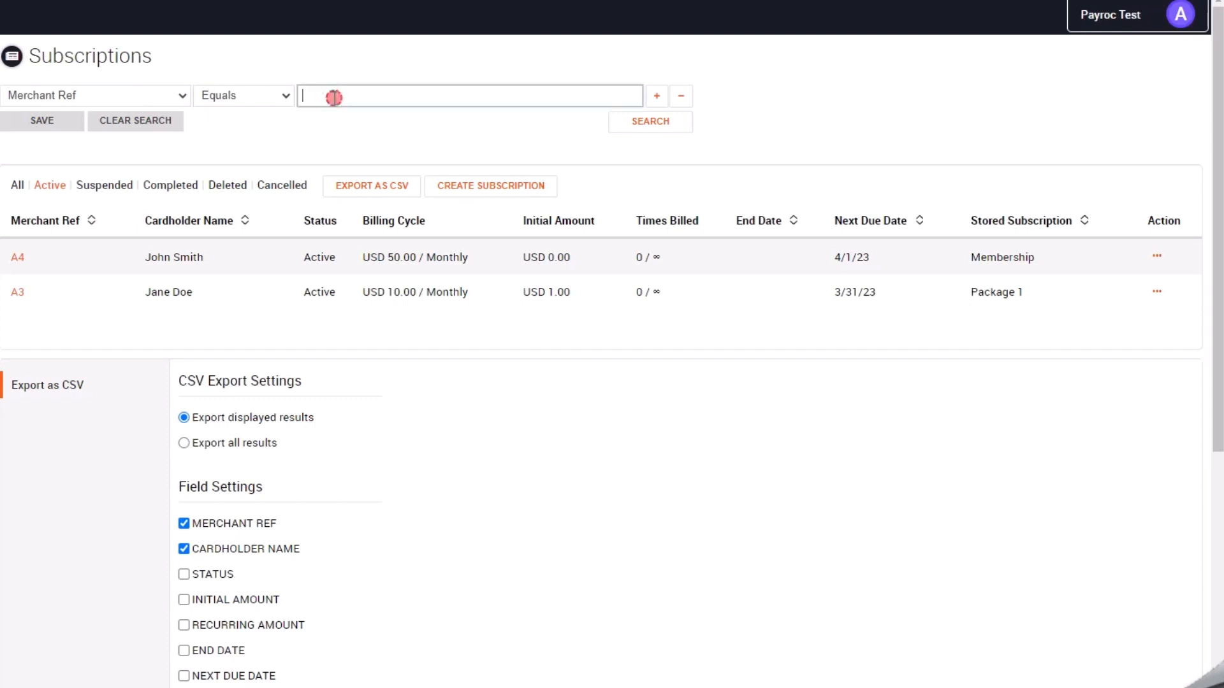
{"action": "left_click", "coordinate": [140, 92]}
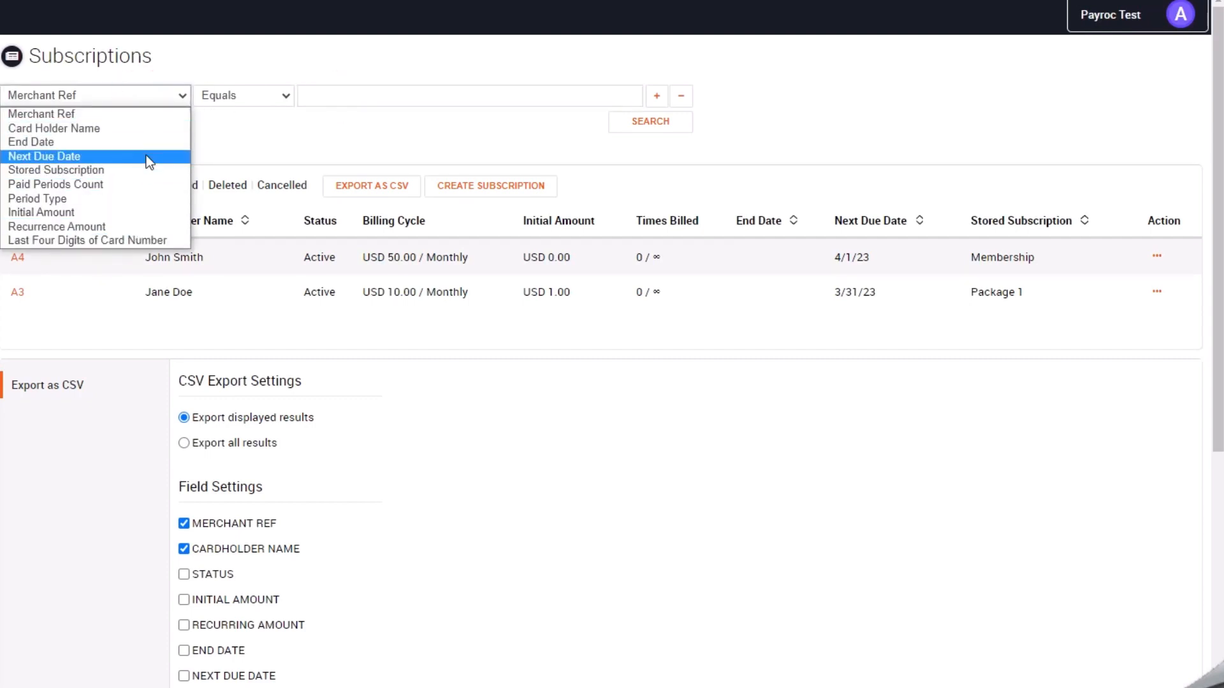
{"action": "left_click", "coordinate": [61, 329]}
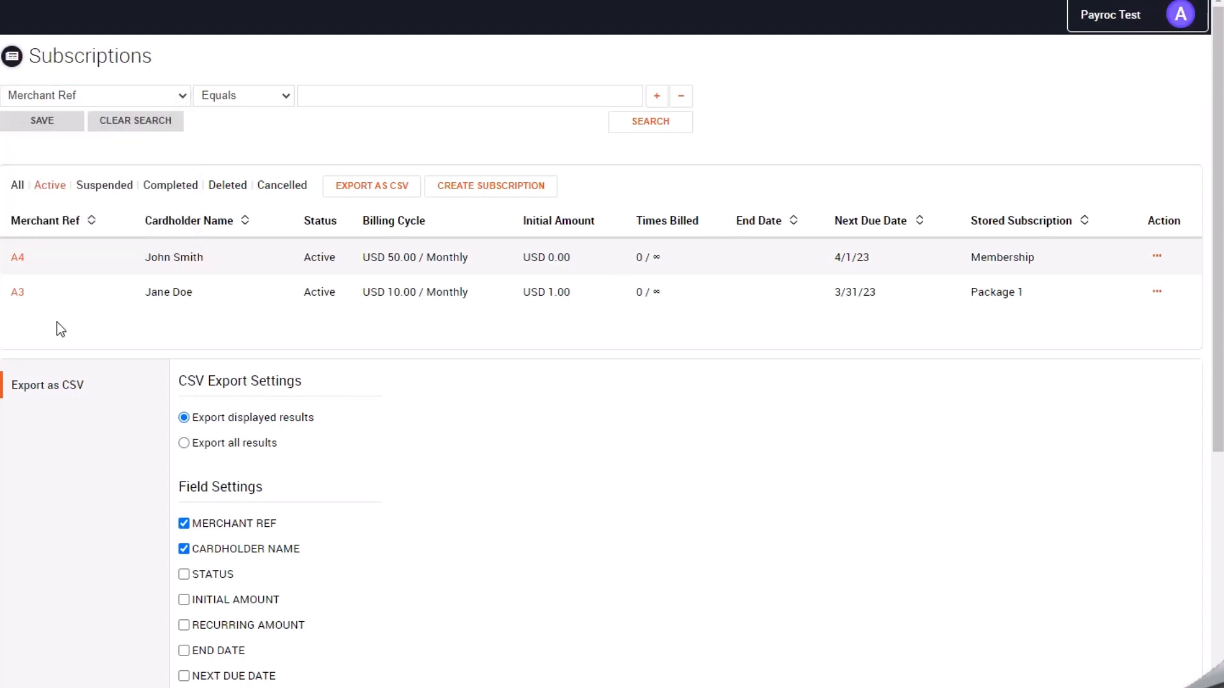